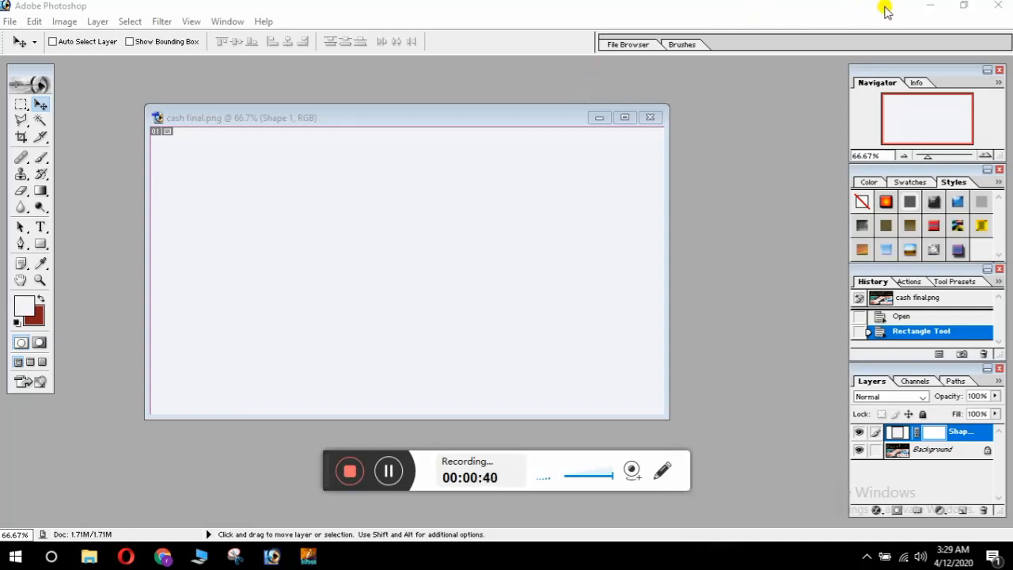
Step: Switch to InPage and create a new single-page A4 document in portrait orientation
click(928, 6)
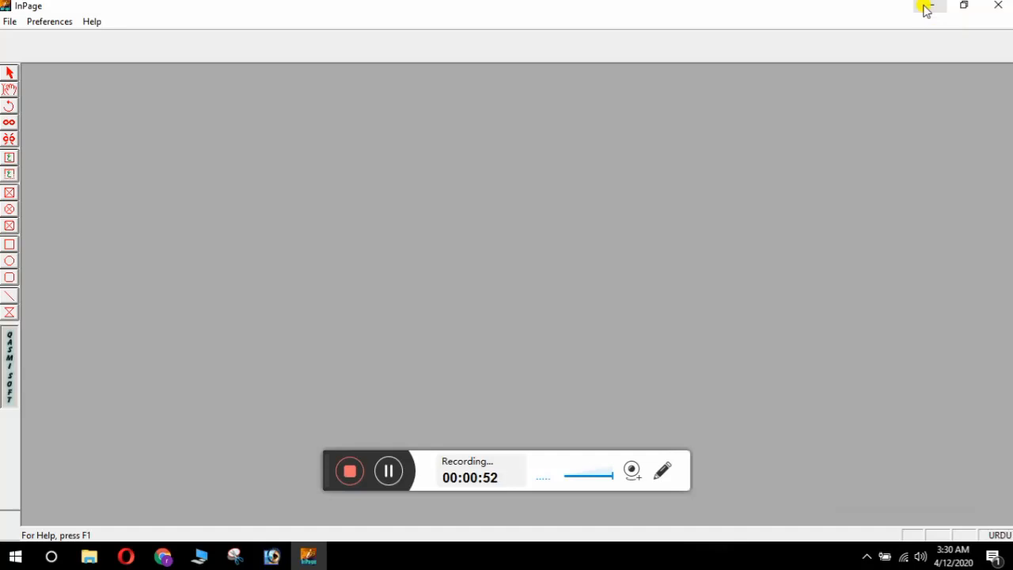
click(8, 22)
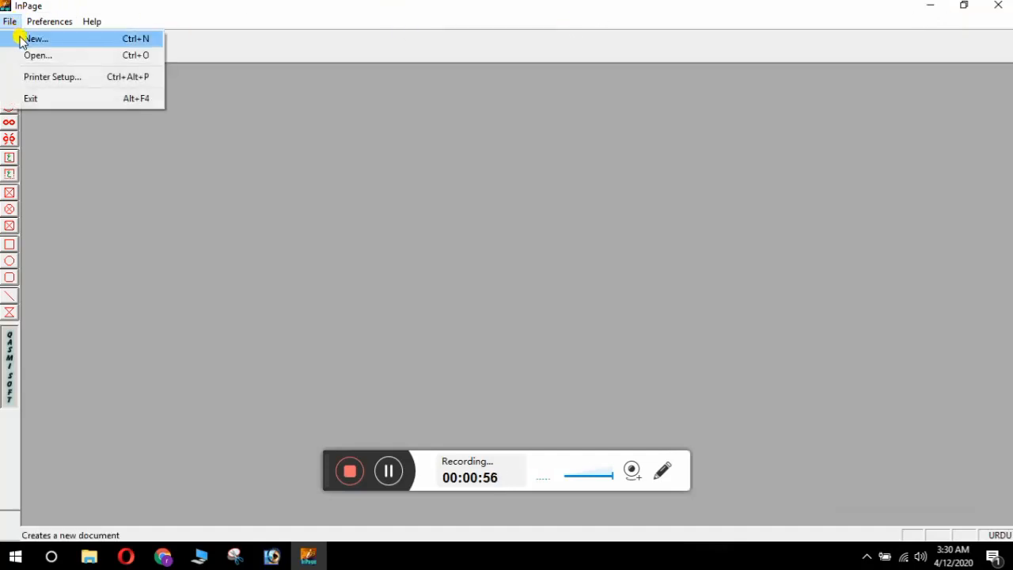
click(20, 40)
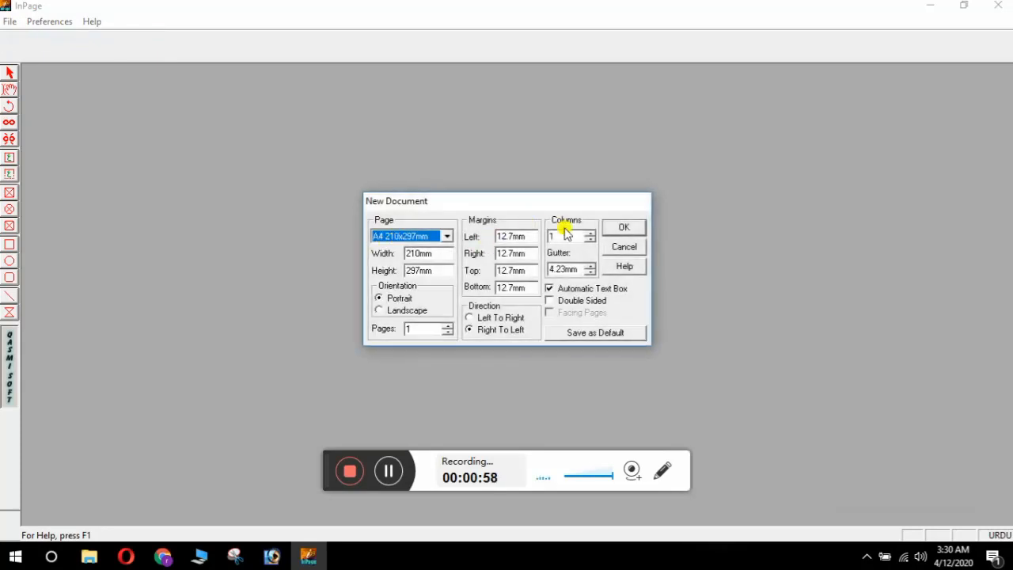
click(611, 228)
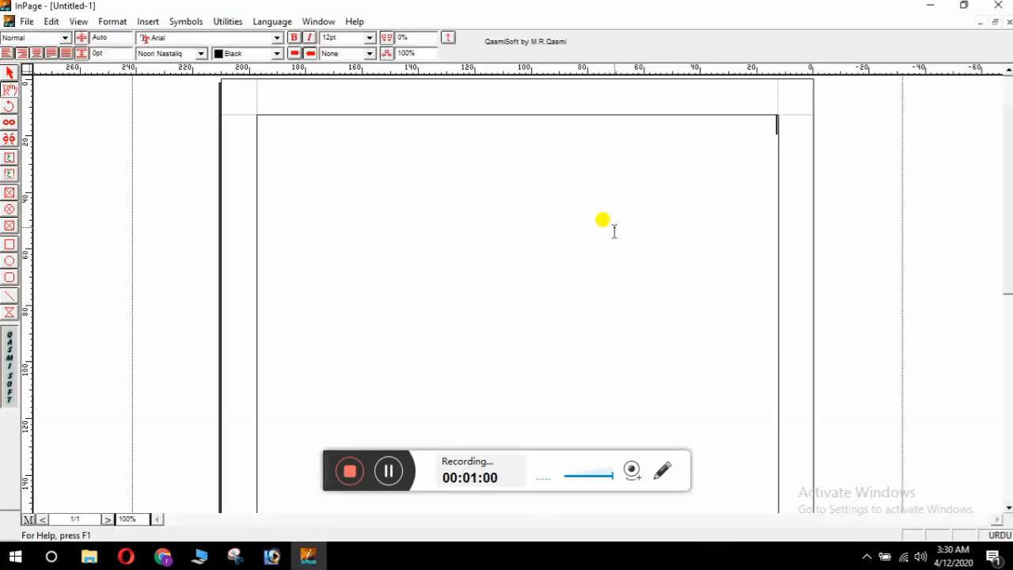
Step: Switch back to Photoshop and draw a full-width rectangle over about the top quarter of the cash final.png canvas
click(272, 558)
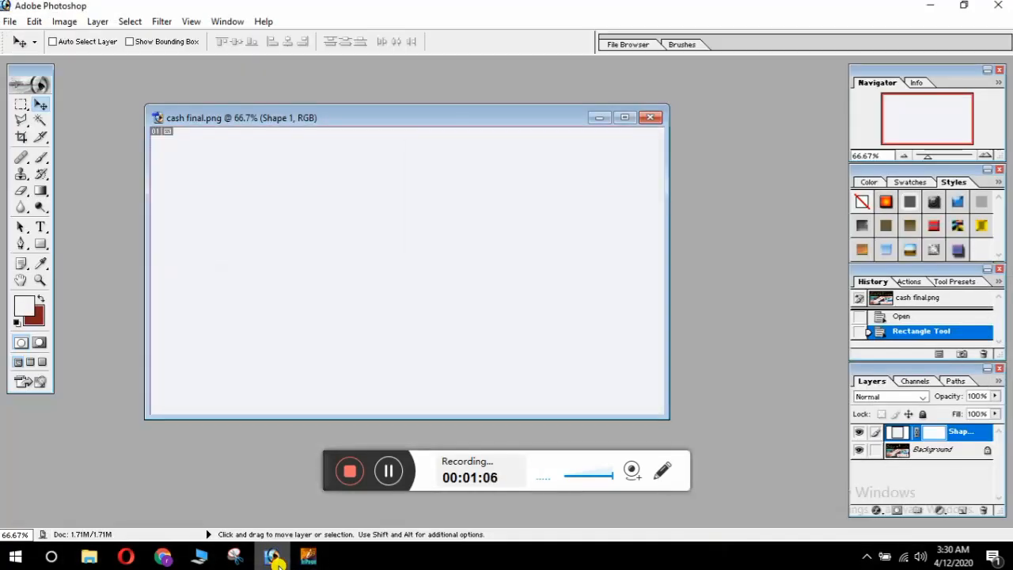
mouse_move(309, 562)
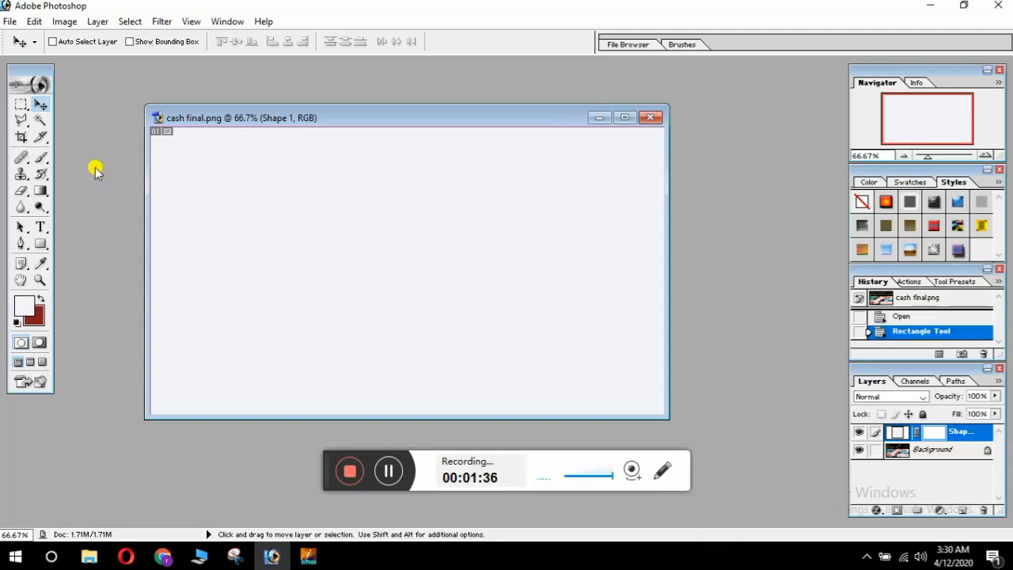
click(46, 246)
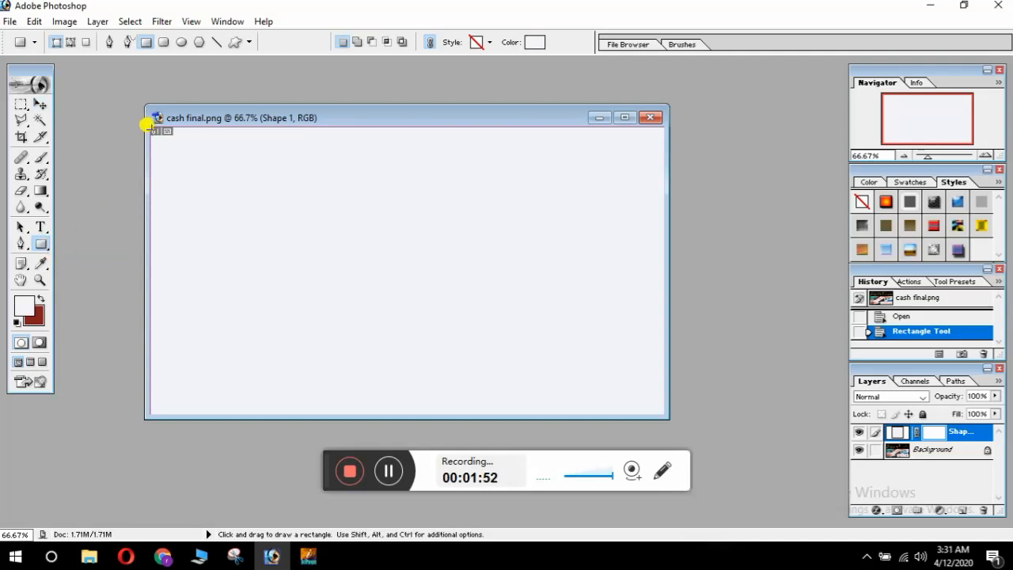
drag(150, 127, 657, 190)
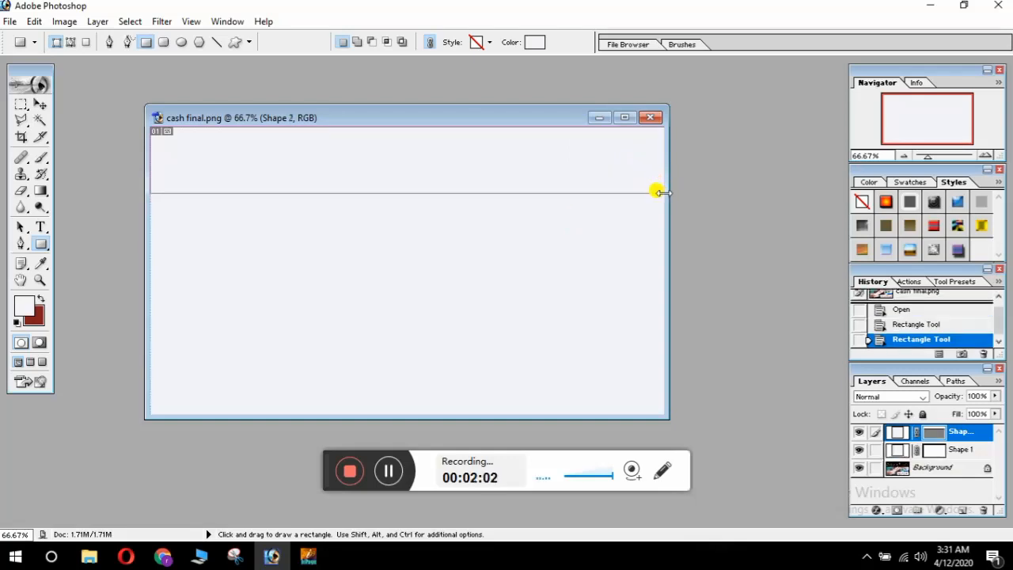
Step: Change the fill colour of the new rectangle across the canvas top to violet-blue 4818CF
key(i)
click(534, 52)
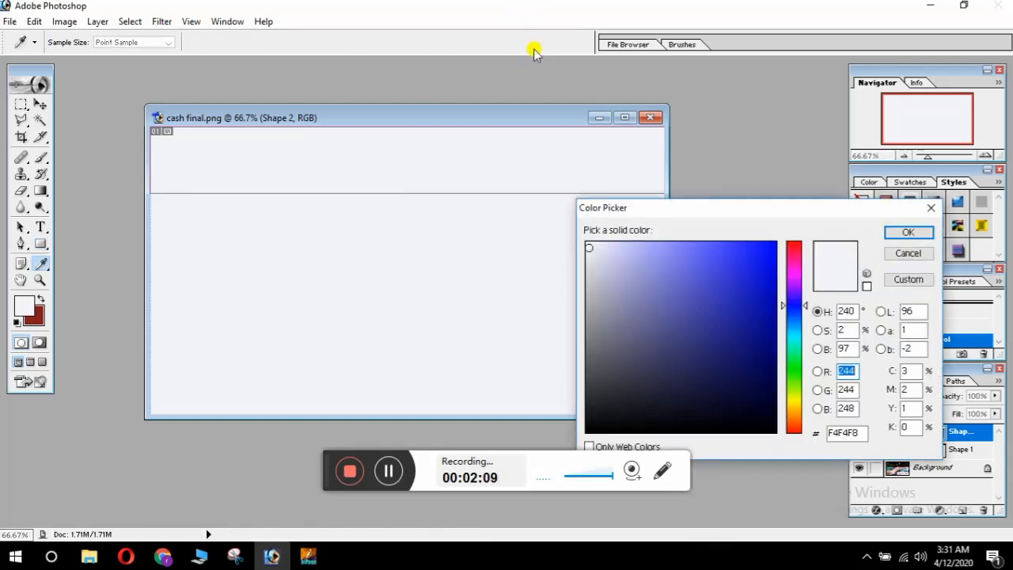
click(763, 250)
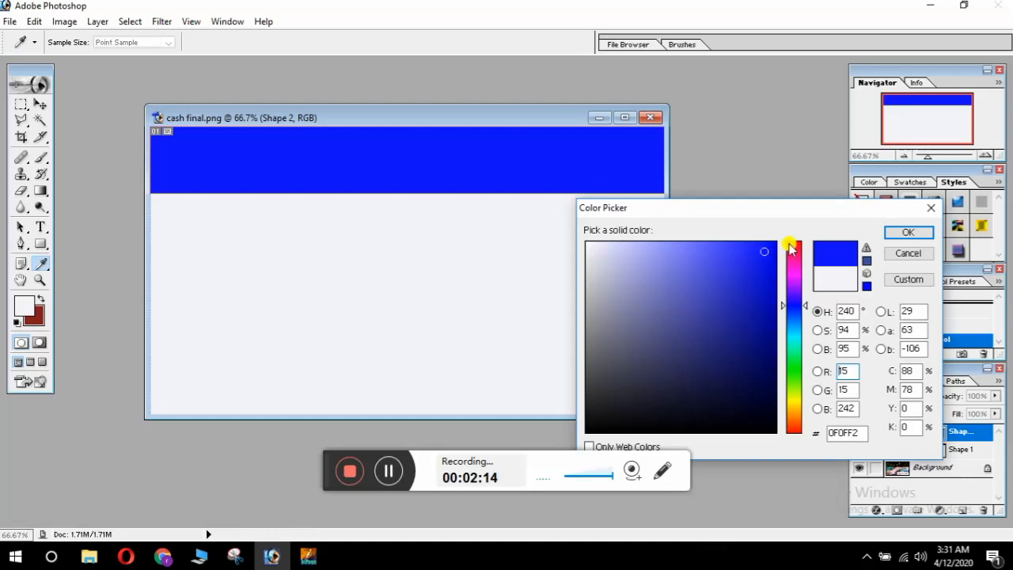
click(791, 248)
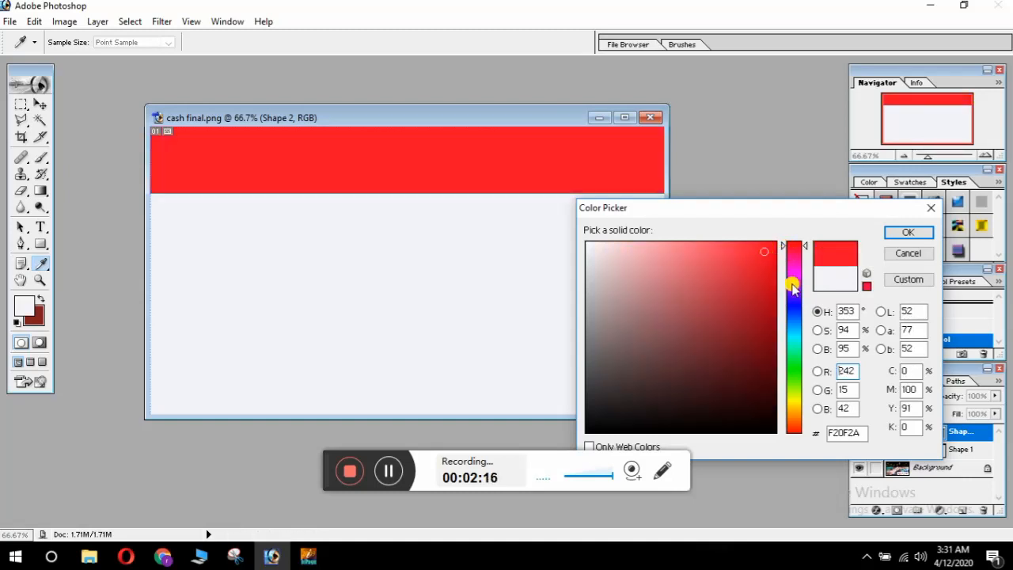
click(792, 298)
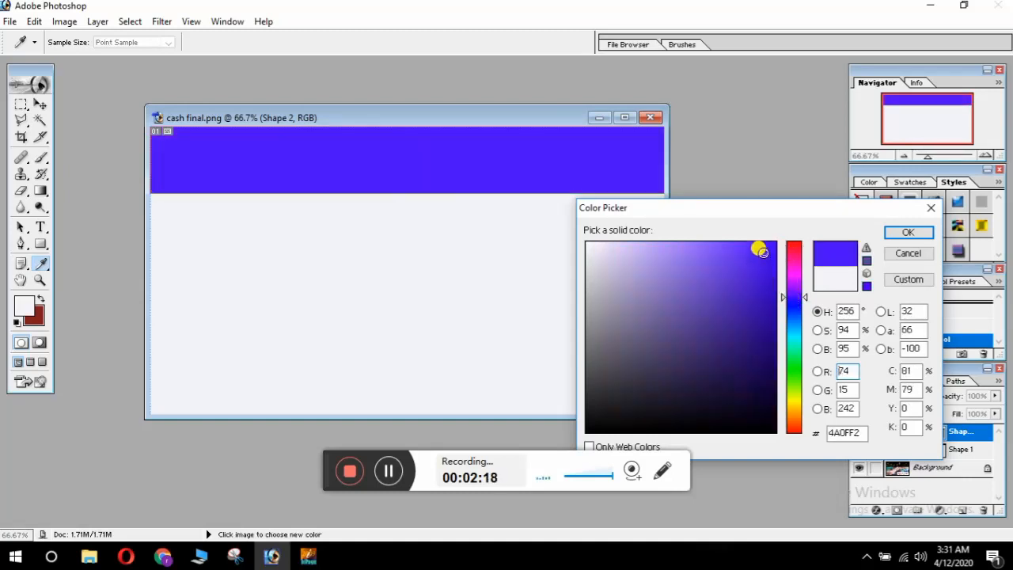
click(754, 277)
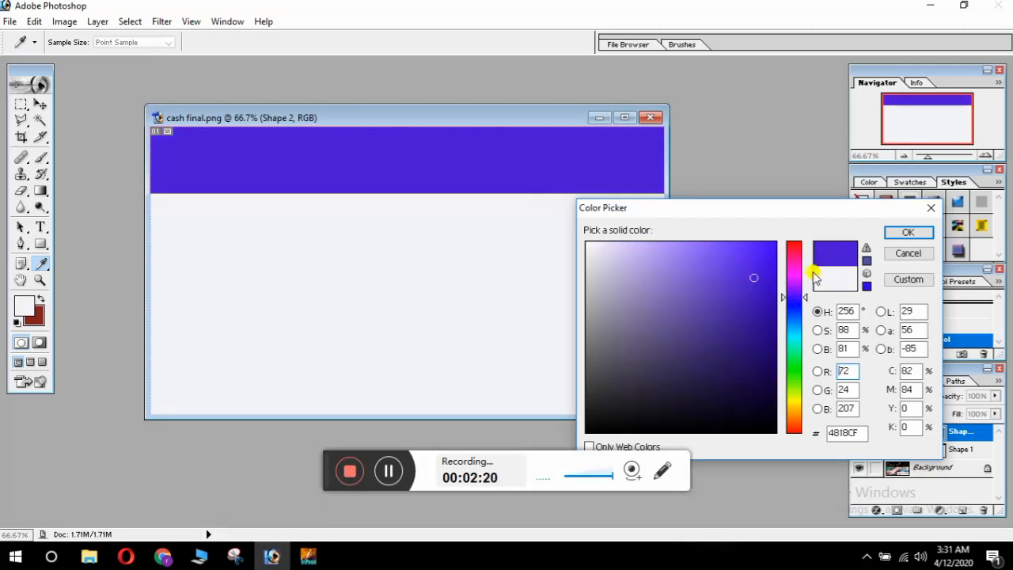
click(902, 232)
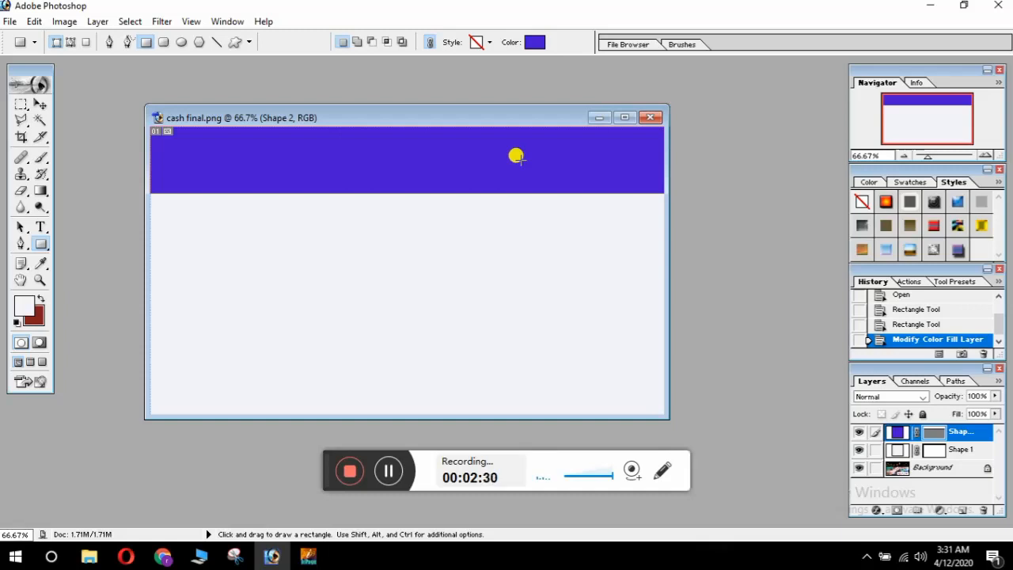
Step: Stretch the violet-blue band downward with Free Transform to about 123.6% of its height
key(ctrl)
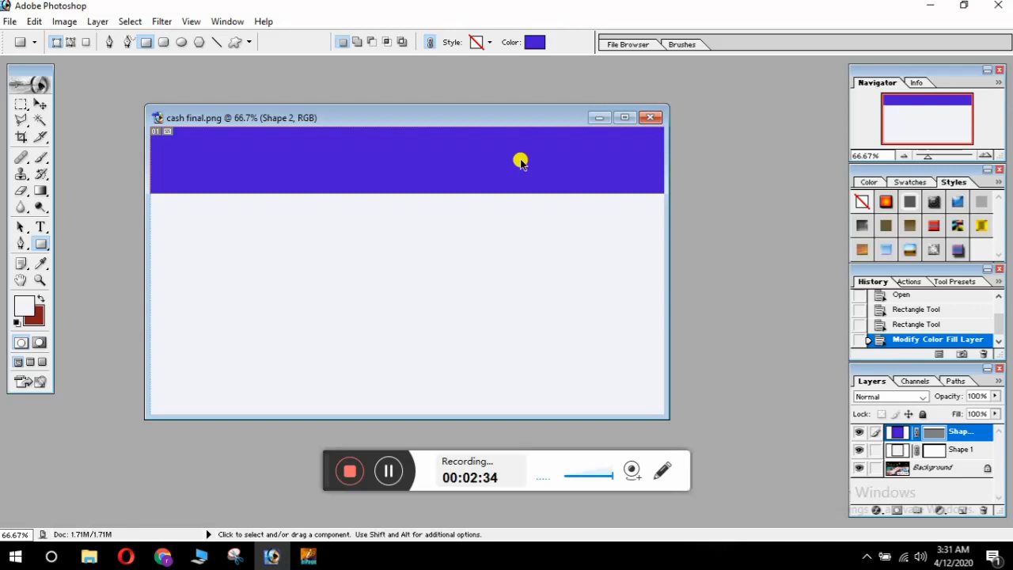
key(ctrl+t)
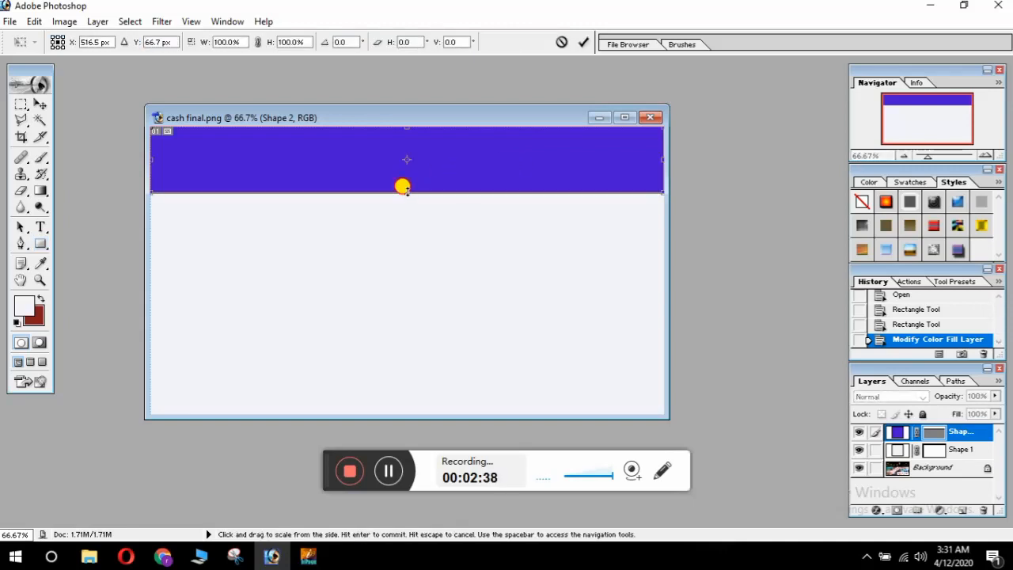
mouse_move(405, 191)
mouse_down()
mouse_move(400, 242)
mouse_move(409, 174)
mouse_move(404, 204)
mouse_up()
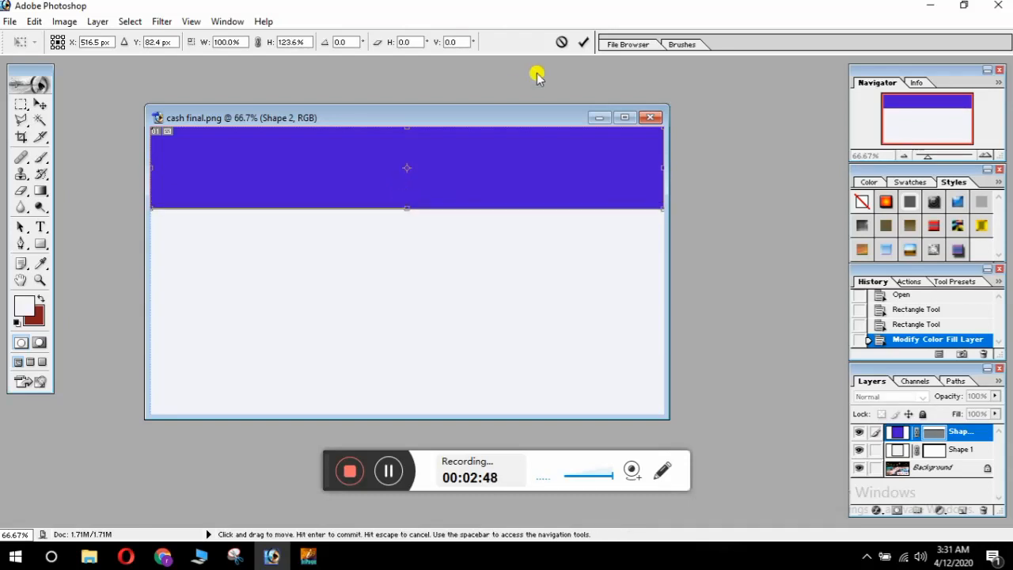
click(583, 44)
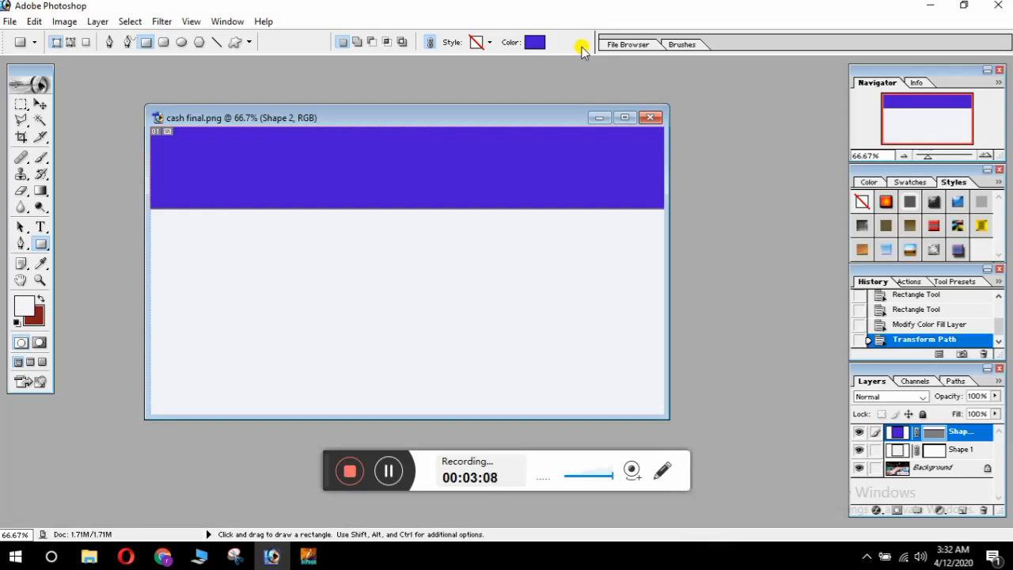
Step: Find the Thumbnail folder in the File Browser and open the mausoleum photo 33306.jpg
click(625, 44)
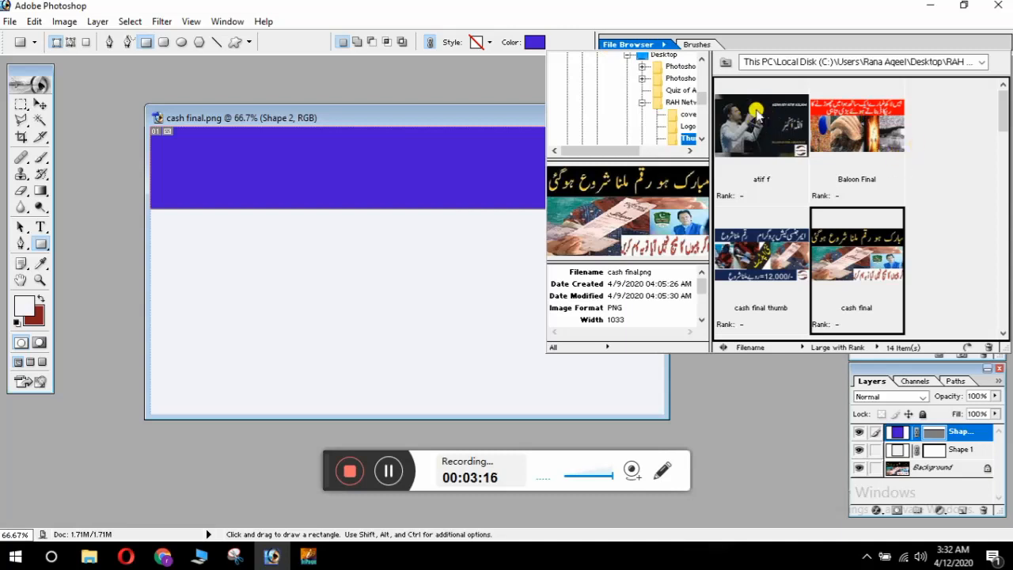
scroll(701, 107, up, 2)
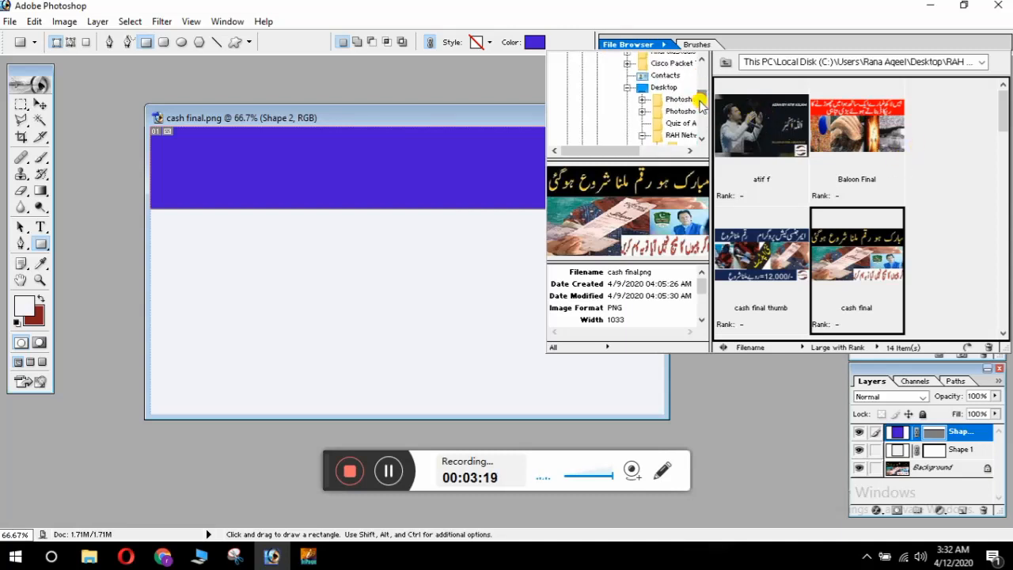
scroll(662, 90, down, 1)
click(662, 92)
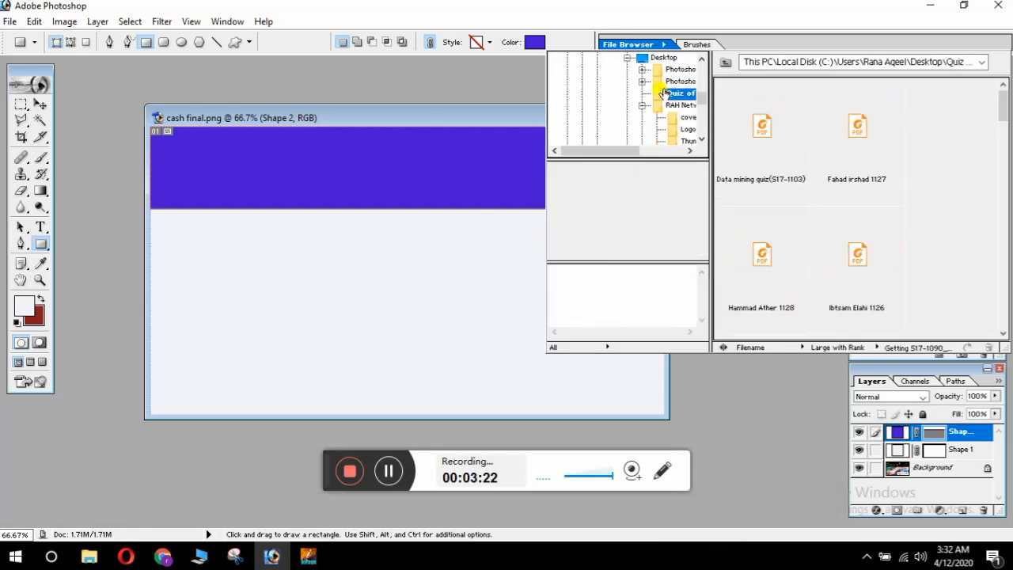
drag(1000, 108, 998, 336)
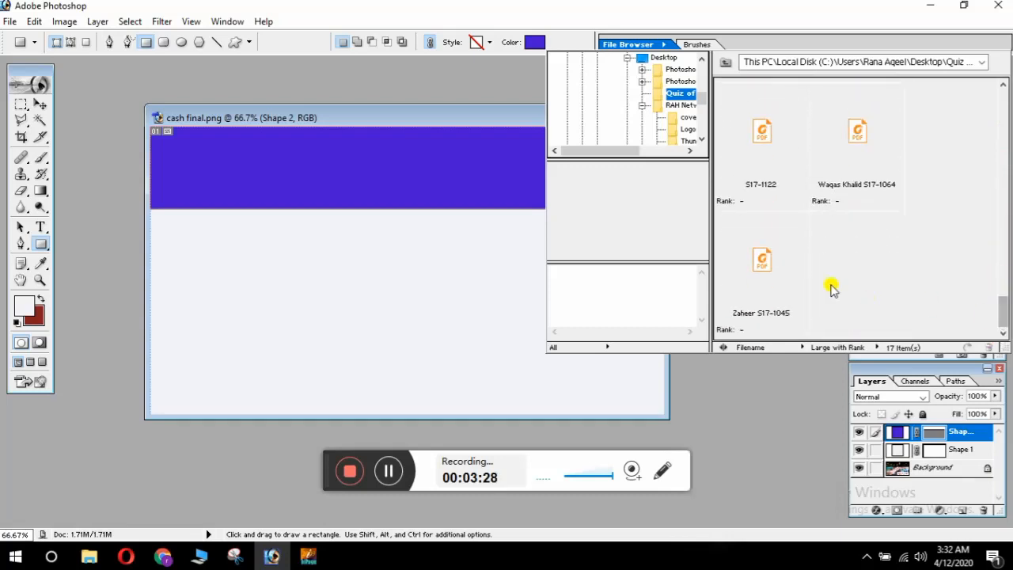
scroll(703, 94, up, 5)
drag(703, 94, 702, 136)
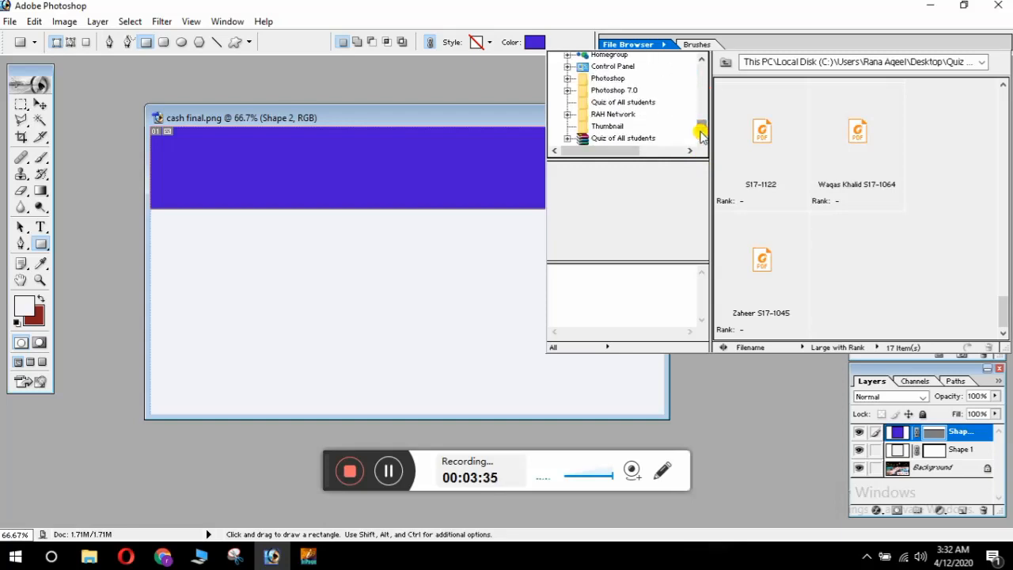
click(622, 128)
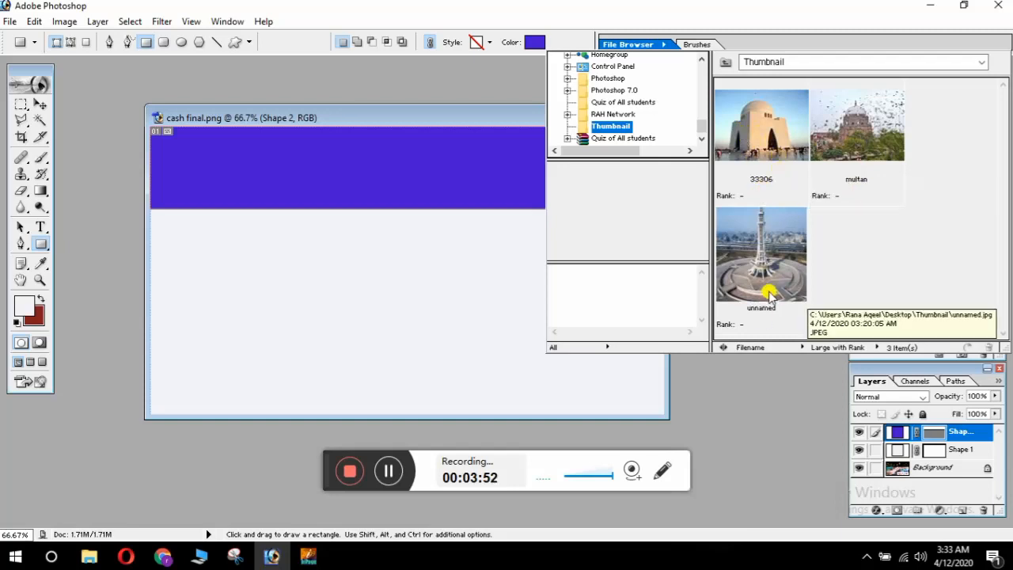
click(756, 142)
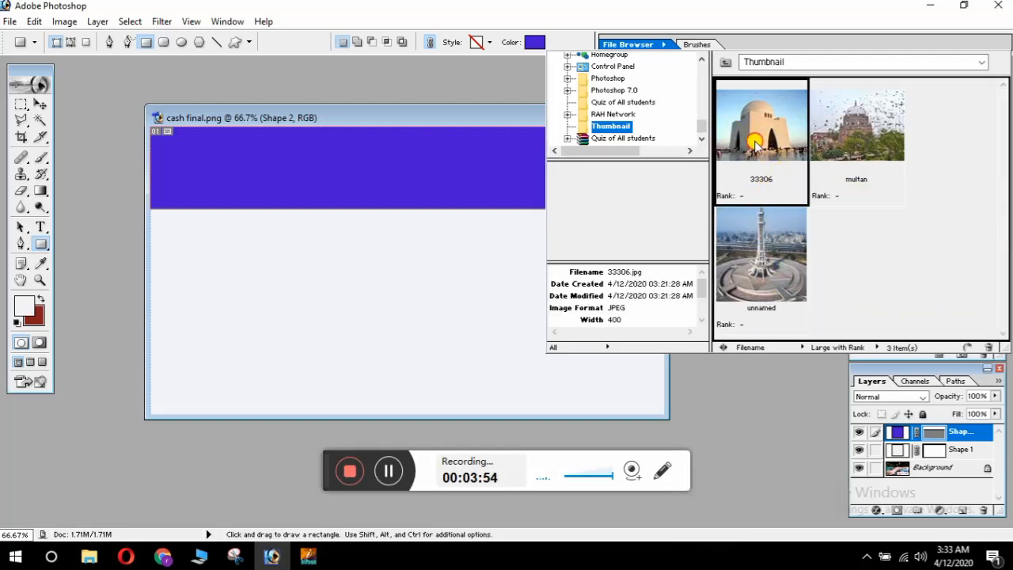
double_click(757, 142)
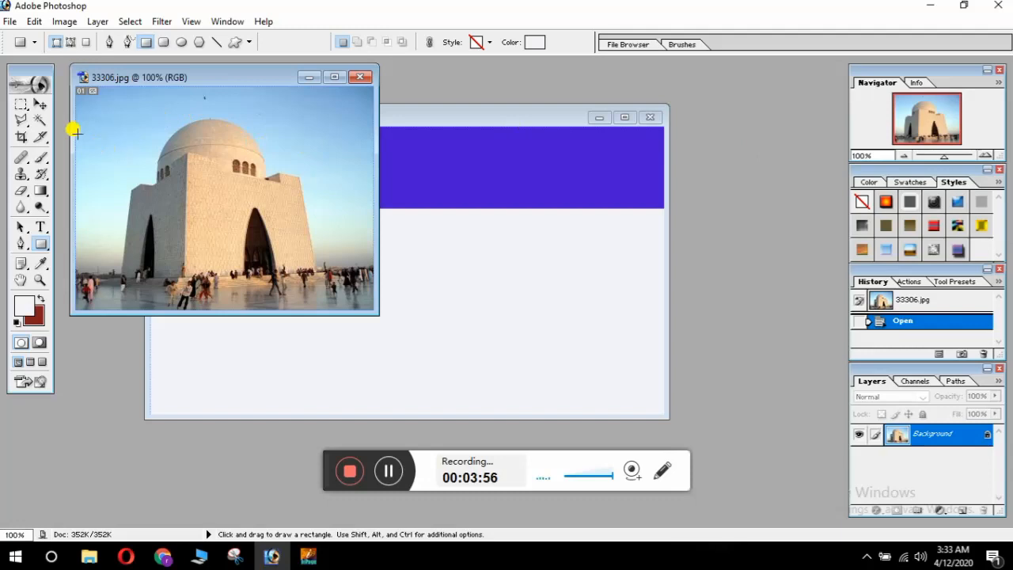
Step: Copy the mausoleum photo into cash final.png with the Move tool and place it at the left edge, just below the band
click(41, 104)
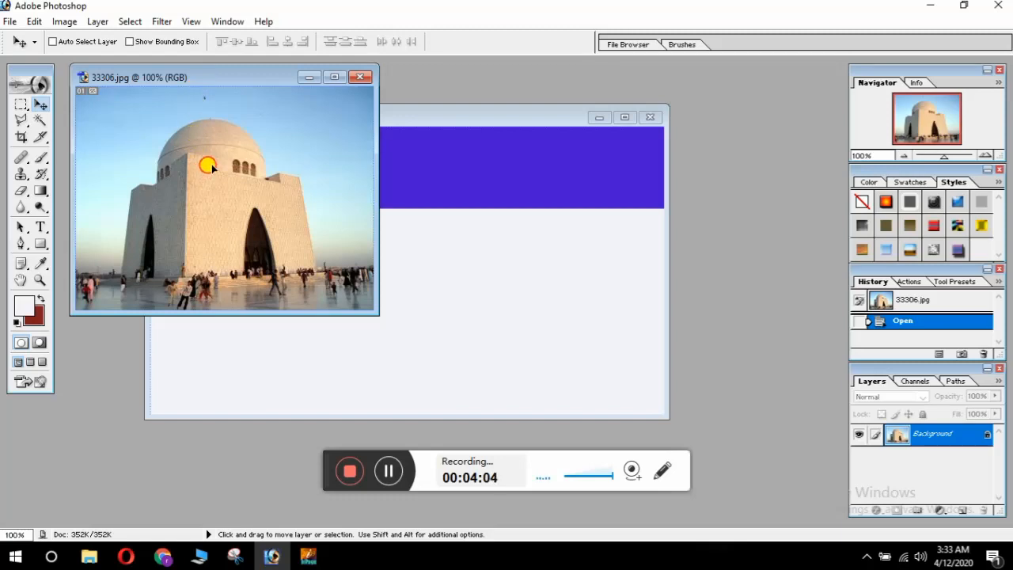
drag(216, 171, 217, 174)
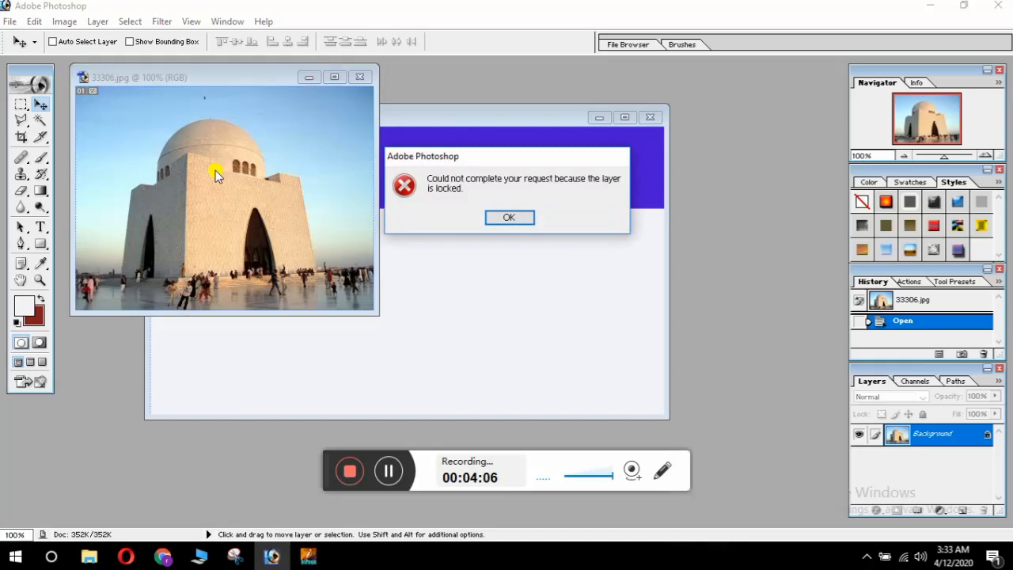
click(486, 216)
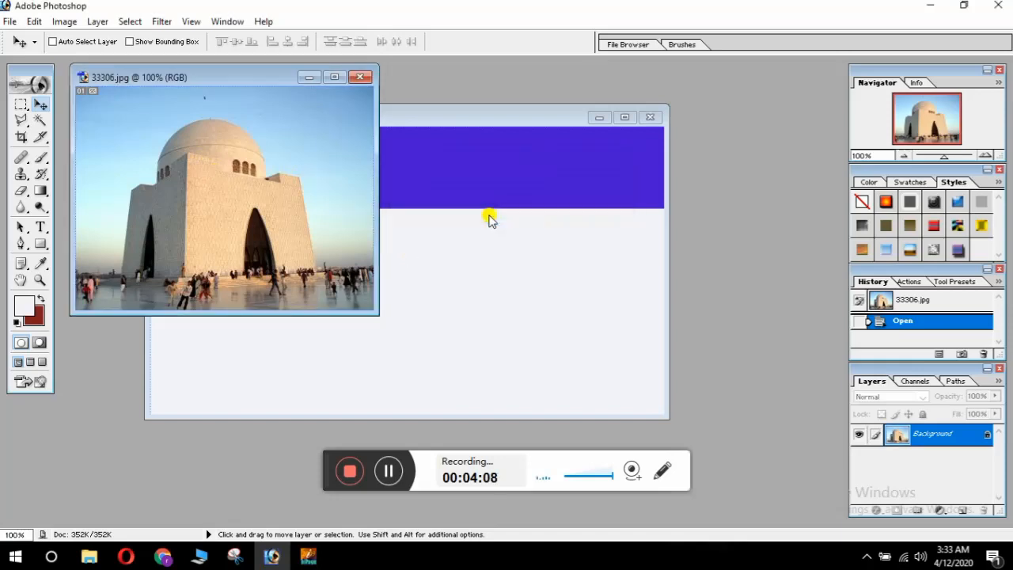
drag(228, 171, 236, 255)
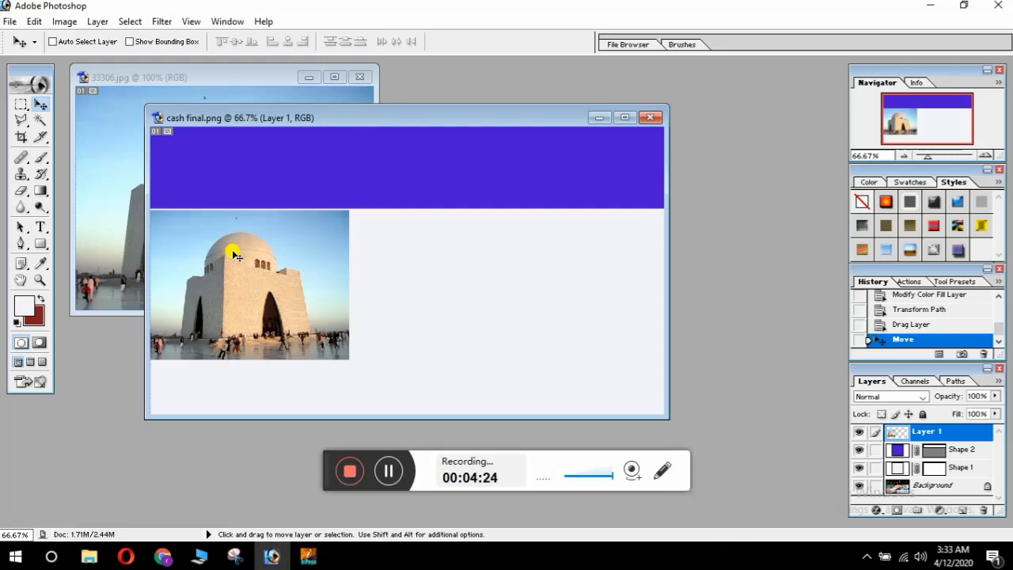
Step: Stretch the mausoleum photo to about 138.3% height so it spans from the violet-blue band to the canvas bottom
key(ctrl+t)
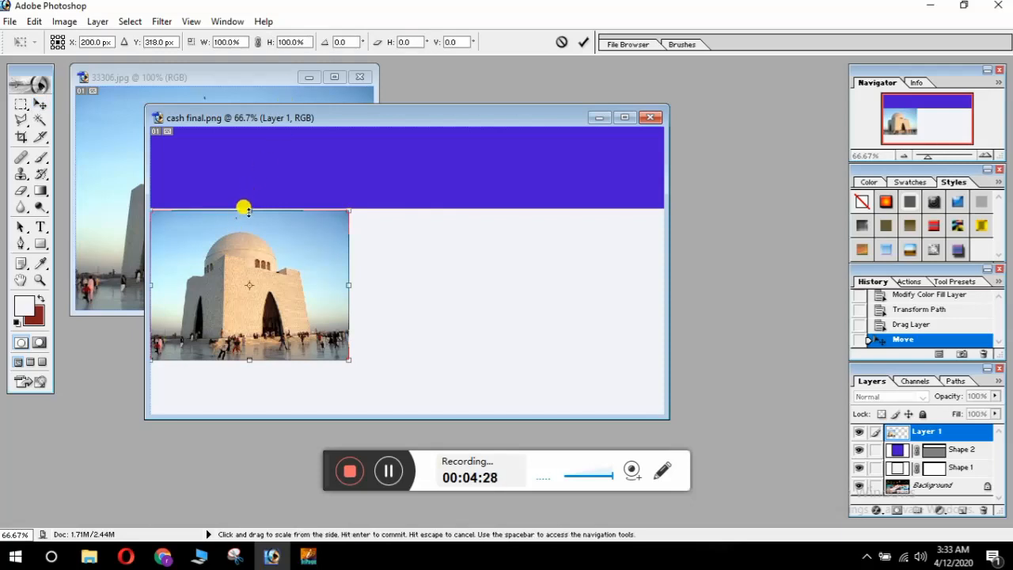
drag(248, 211, 247, 207)
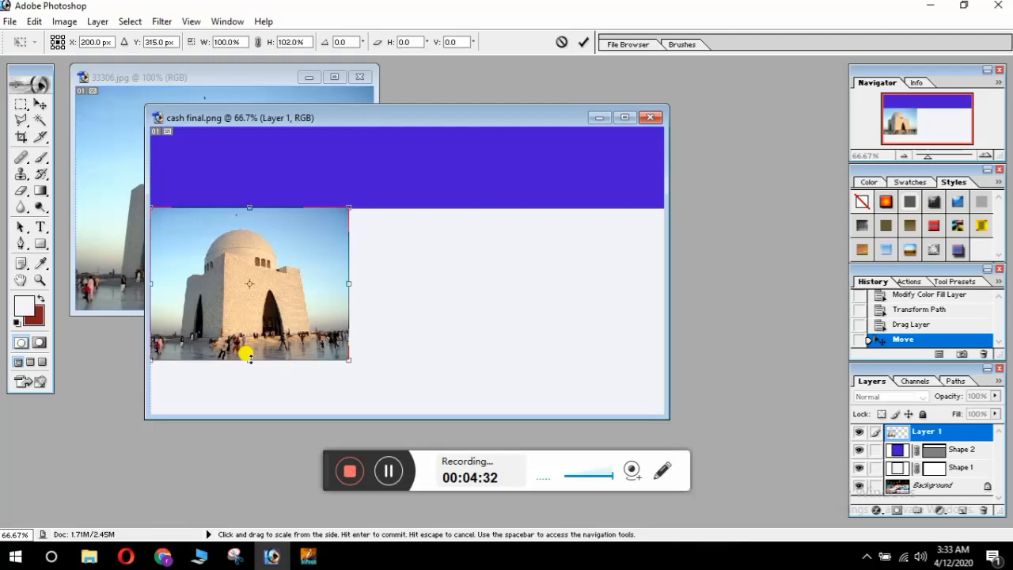
drag(249, 359, 250, 410)
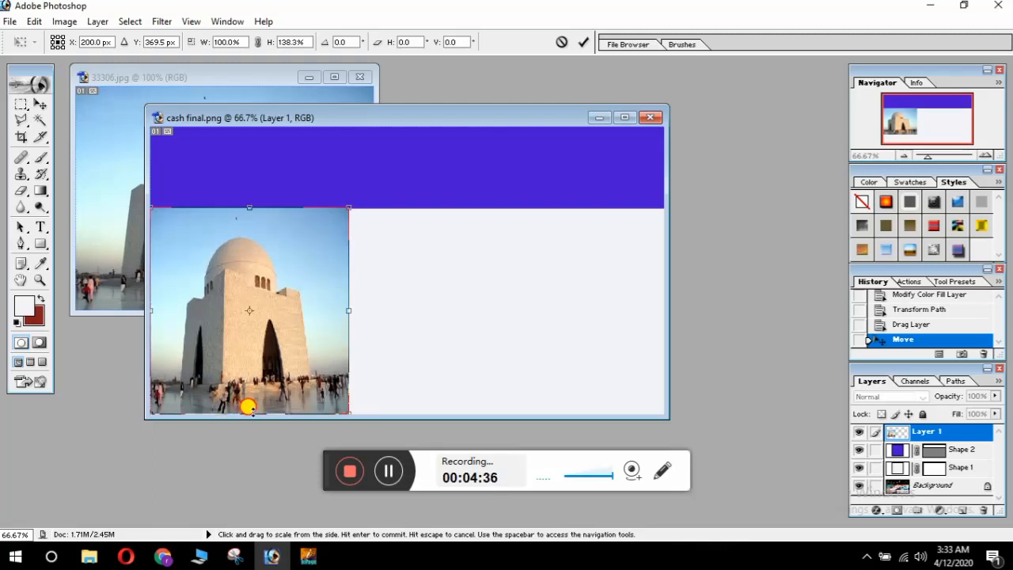
click(582, 38)
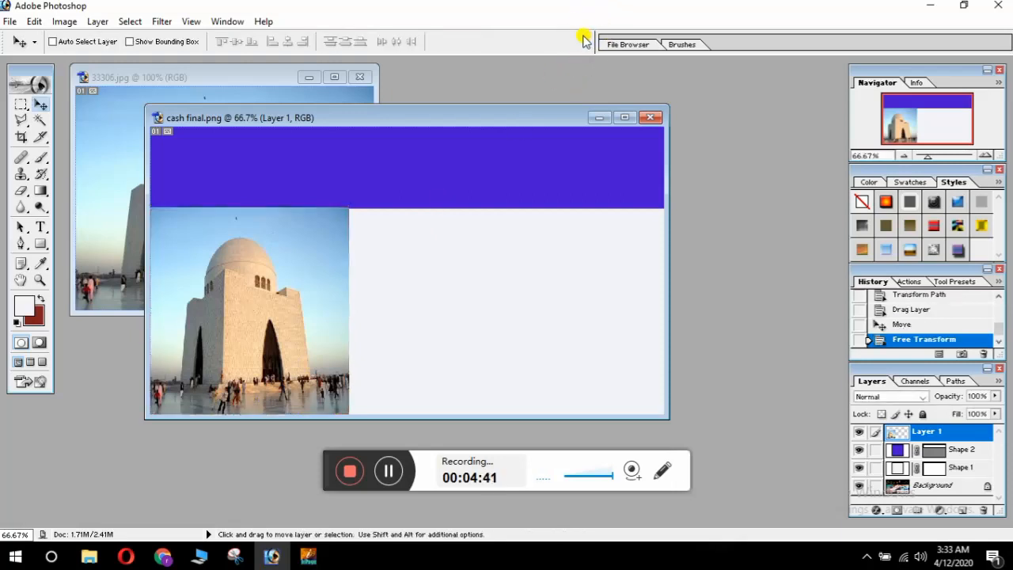
Step: Open unnamed.jpg from the Thumbnail folder and copy the tower photo into cash final.png, beside the mausoleum photo
click(630, 45)
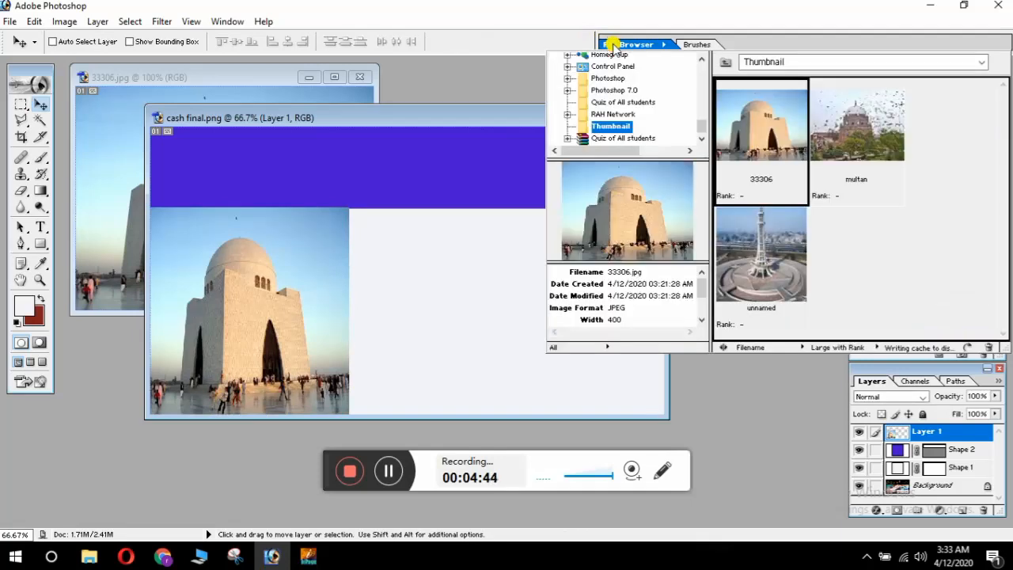
double_click(780, 227)
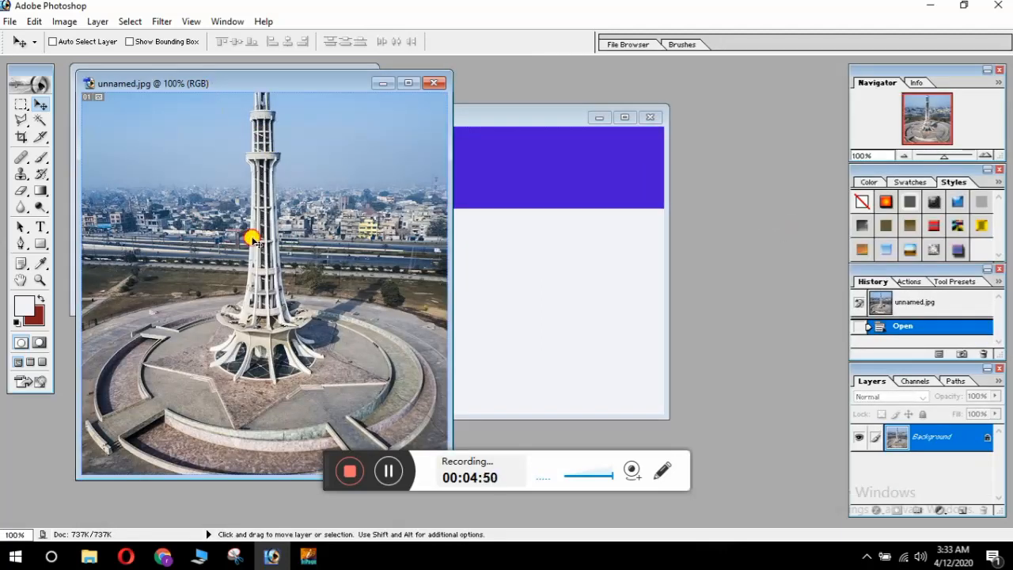
drag(441, 311, 496, 270)
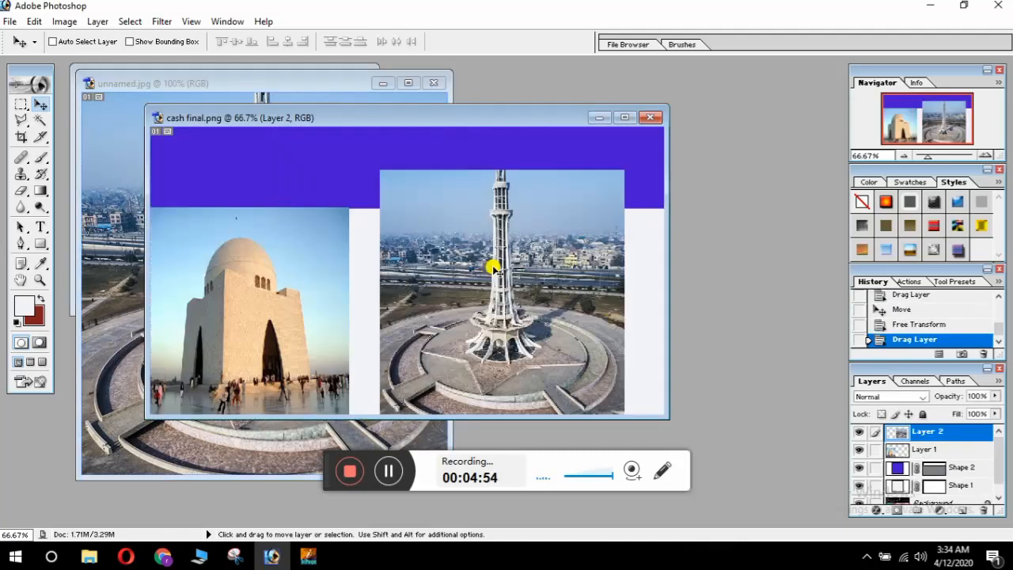
Step: Scale the tower photo with Free Transform to about 89.9% width and 84.5% height, and shift it left against the mausoleum photo
key(ctrl+t)
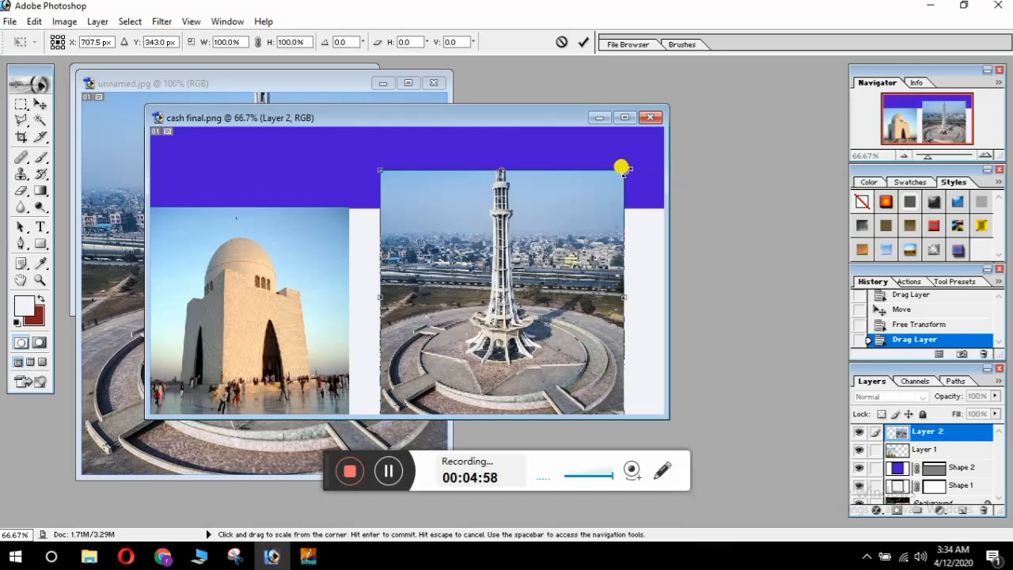
drag(620, 169, 597, 210)
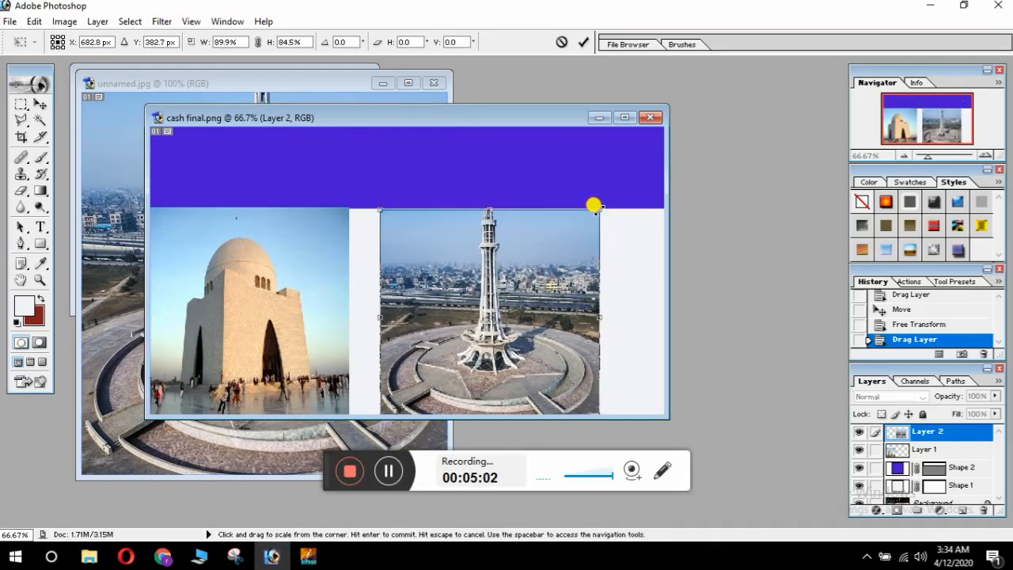
key(Left)
key(Left)
key(Left)
key(Left)
key(Left)
key(Left)
key(Left)
key(Left)
key(Left)
key(Left)
key(Left)
key(Left)
key(Left)
key(Left)
key(Left)
key(Left)
key(Left)
key(Left)
key(Left)
key(Left)
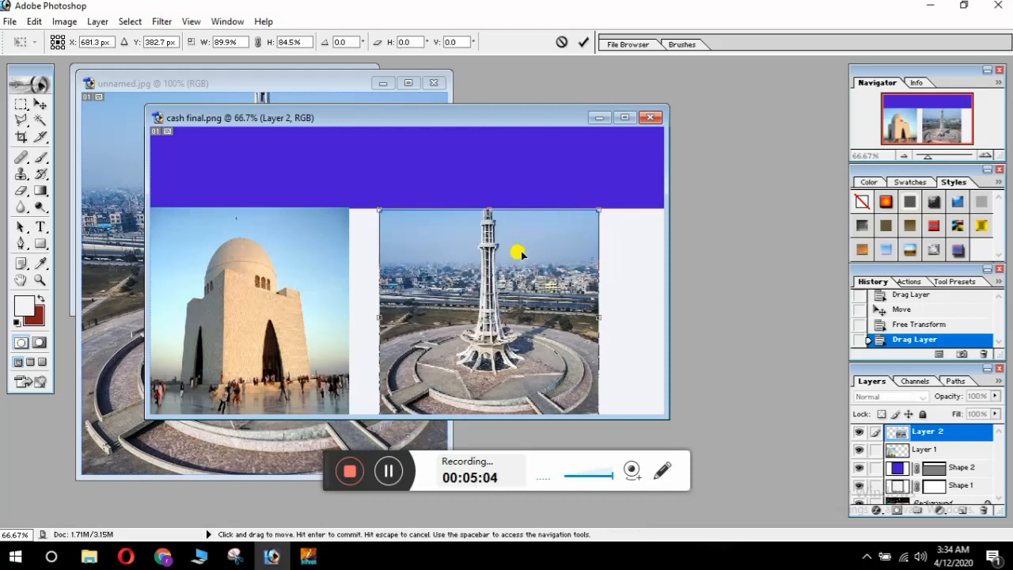
key(Left)
key(Left)
key(Left)
key(Left)
key(Left)
key(Left)
key(Left)
key(Left)
key(Left)
key(Left)
key(Left)
key(Left)
key(Left)
key(Left)
key(Left)
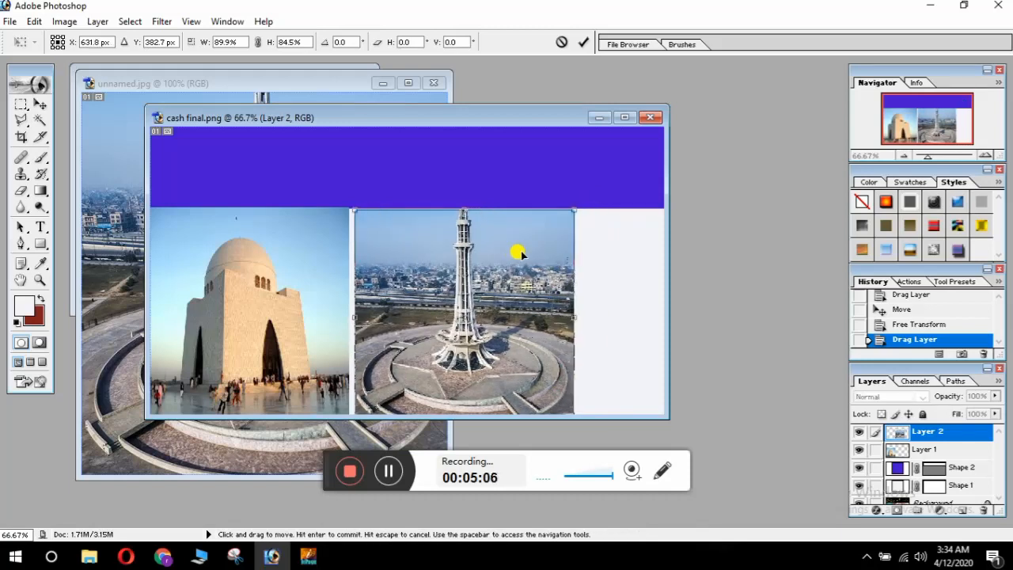
key(Left)
key(Left)
key(Left)
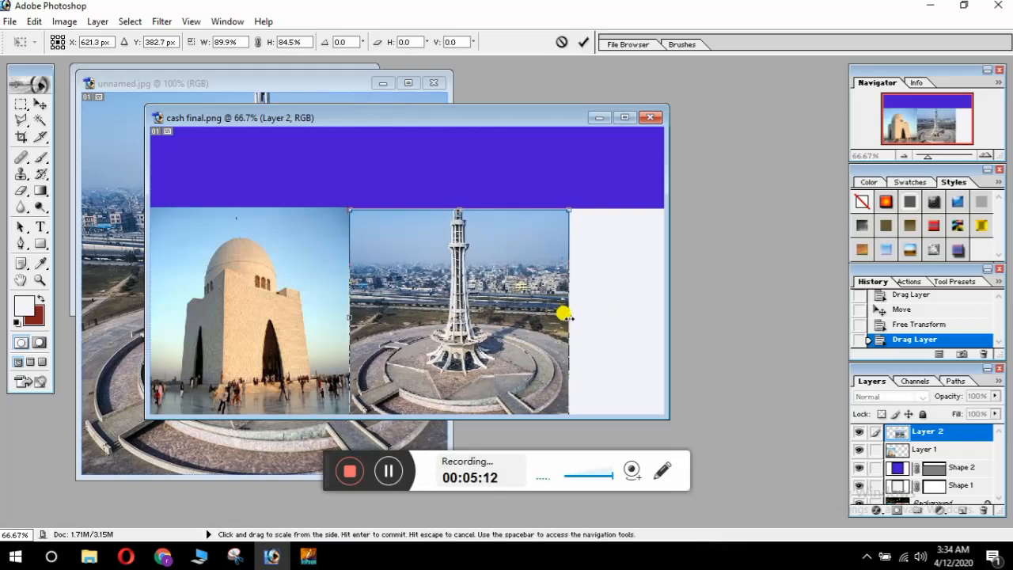
Step: Narrow the tower photo from its right side to about 74.7% width and apply the transform
drag(568, 317, 531, 325)
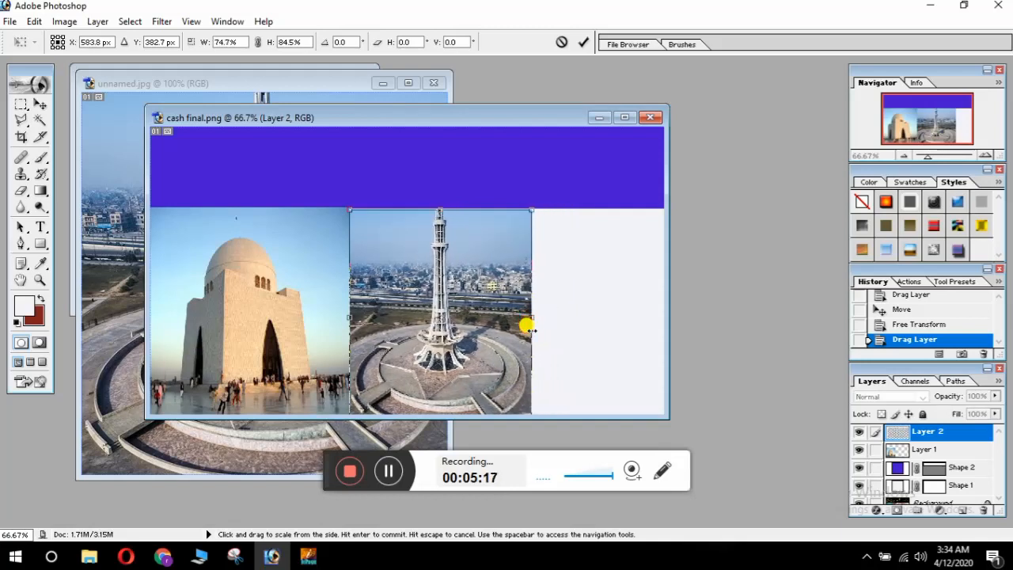
click(583, 42)
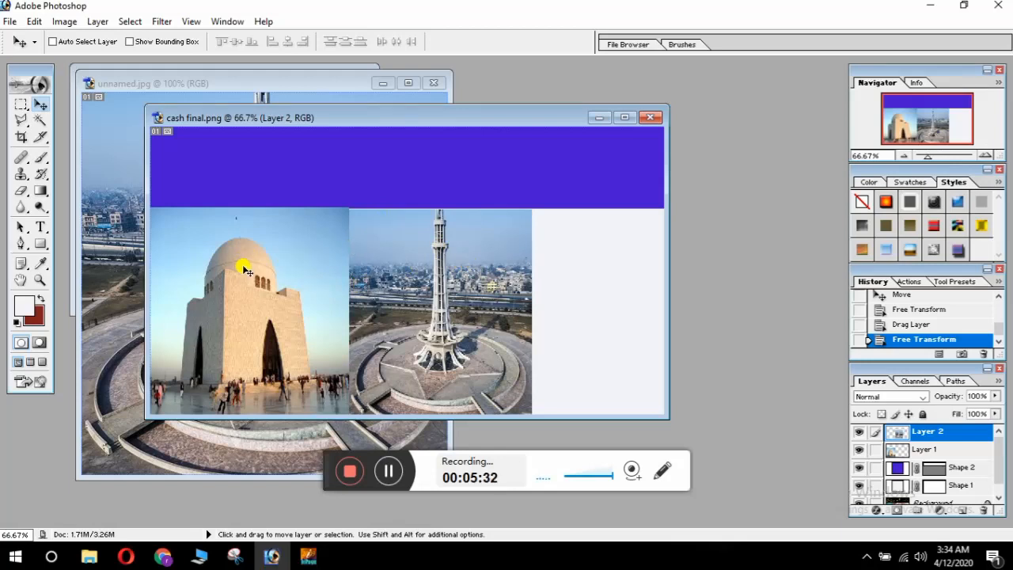
key(ctrl+t)
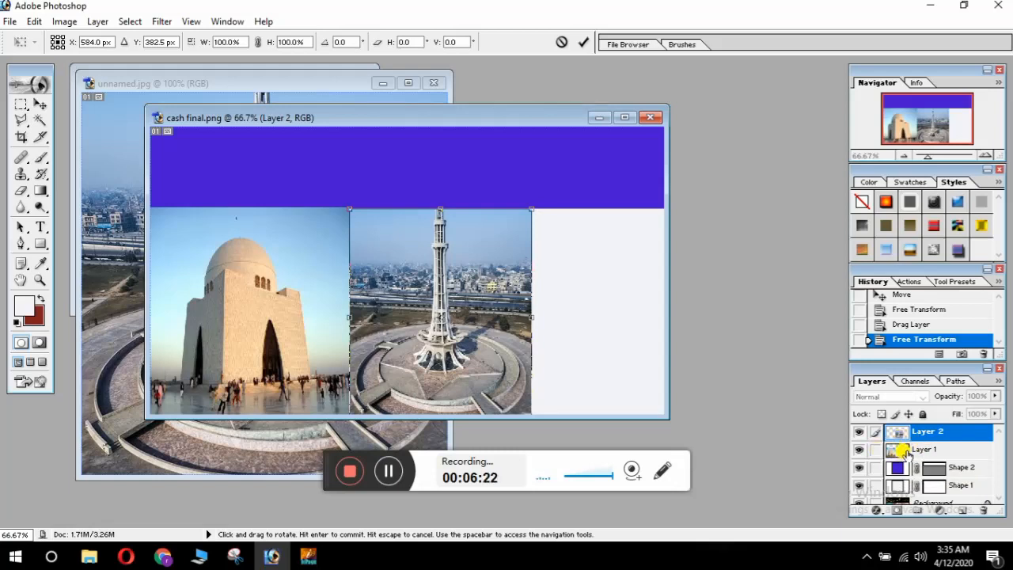
click(585, 44)
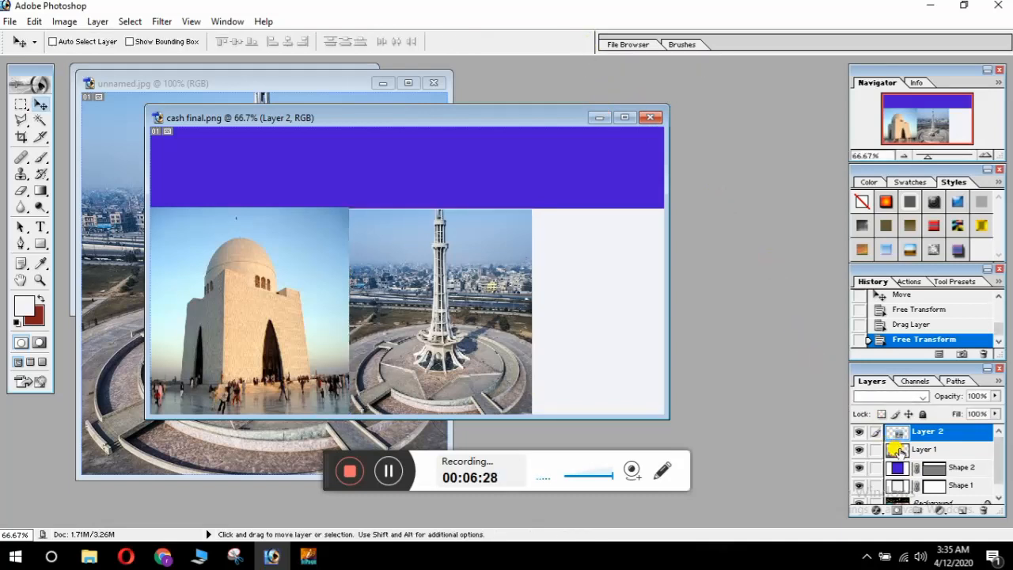
Step: Narrow the mausoleum photo on Layer 1 to about 93.6% width and move the tower photo left to close the gap
click(899, 449)
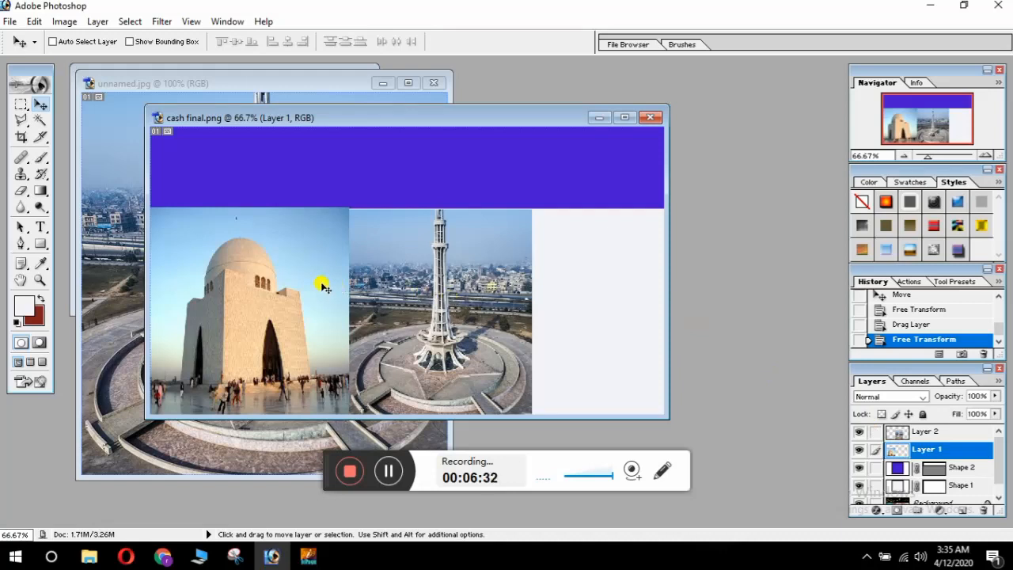
key(ctrl+t)
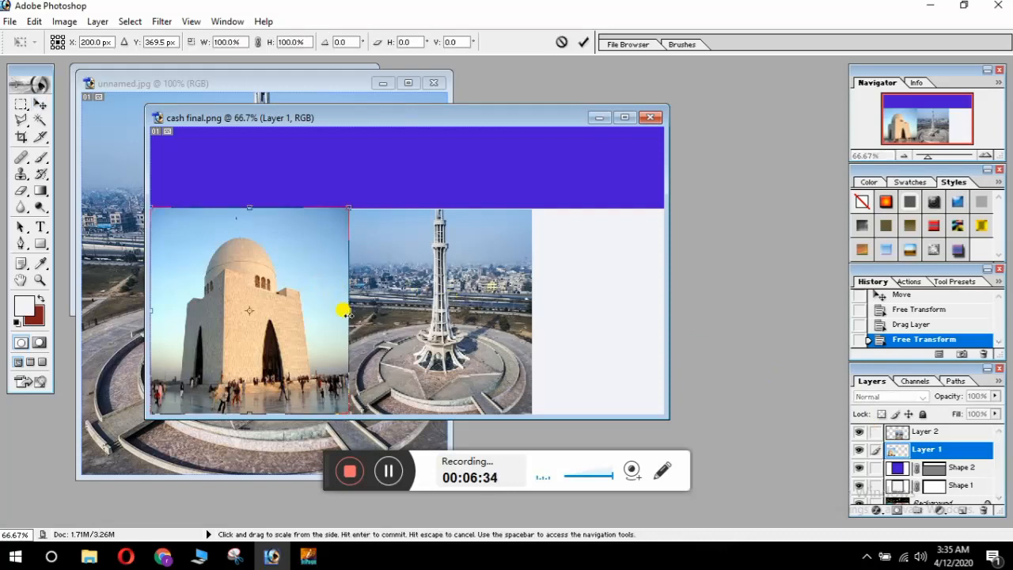
drag(349, 312, 332, 309)
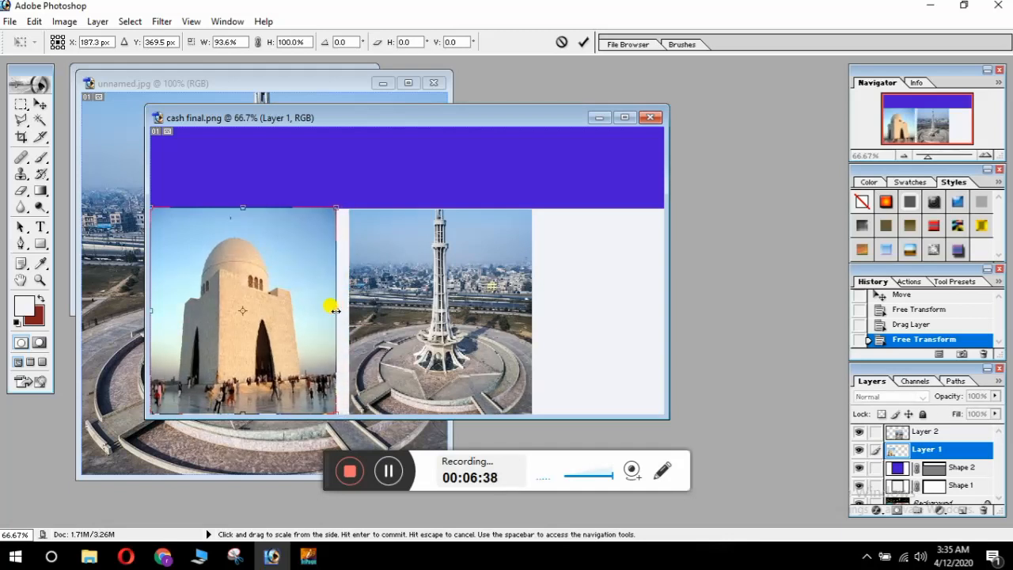
click(581, 42)
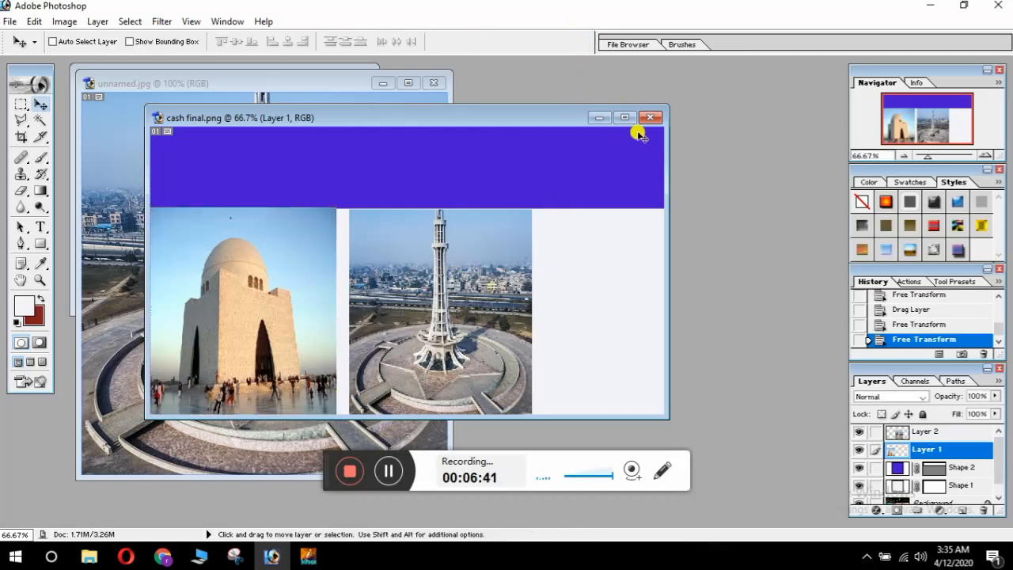
click(892, 434)
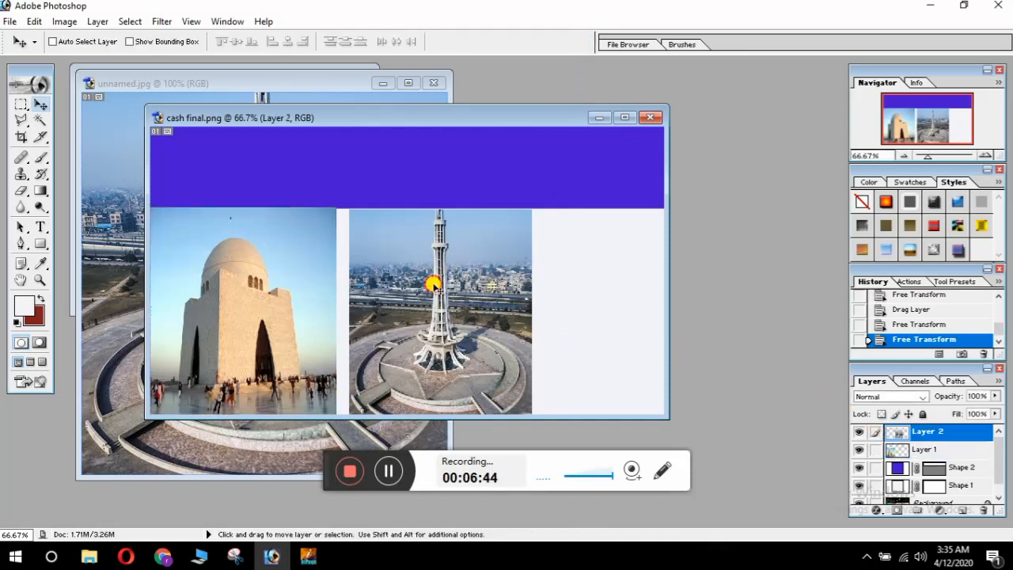
drag(434, 287, 421, 285)
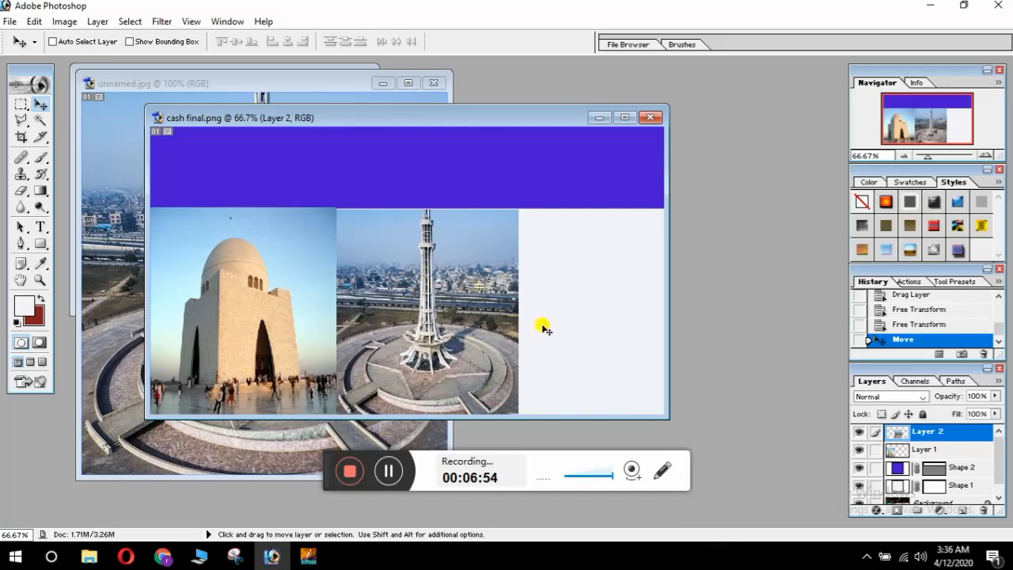
Step: Open multan.jpg from the Thumbnail folder, copy the shrine photo into cash final.png and shift it left so its right edge is within the canvas
click(627, 45)
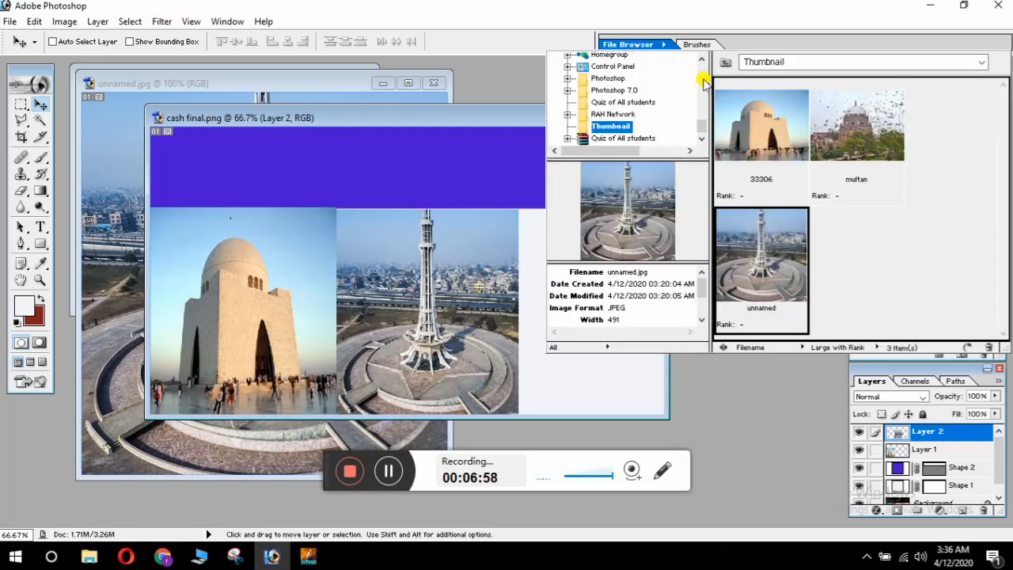
double_click(851, 141)
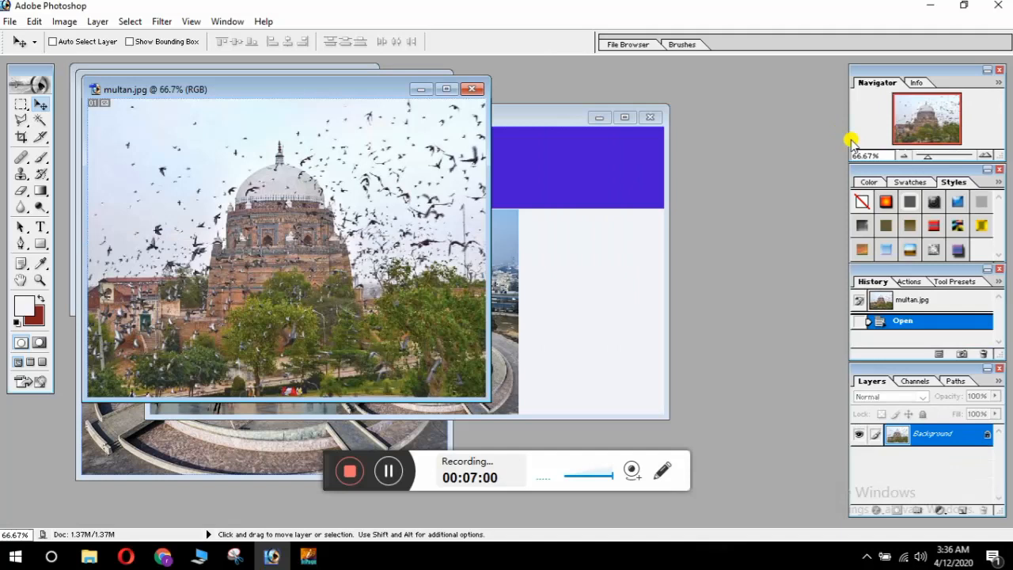
drag(269, 170, 554, 239)
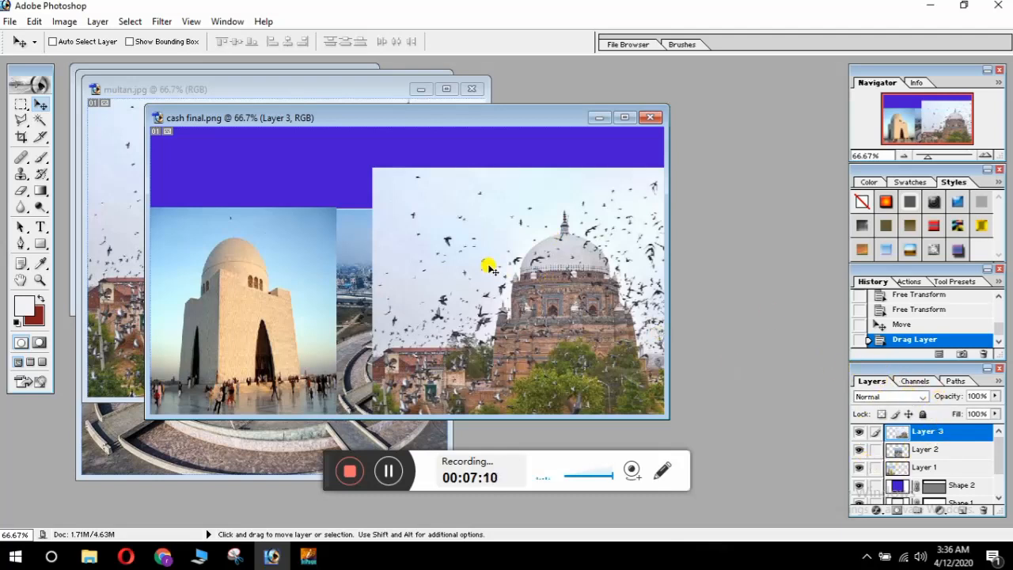
drag(491, 264, 347, 253)
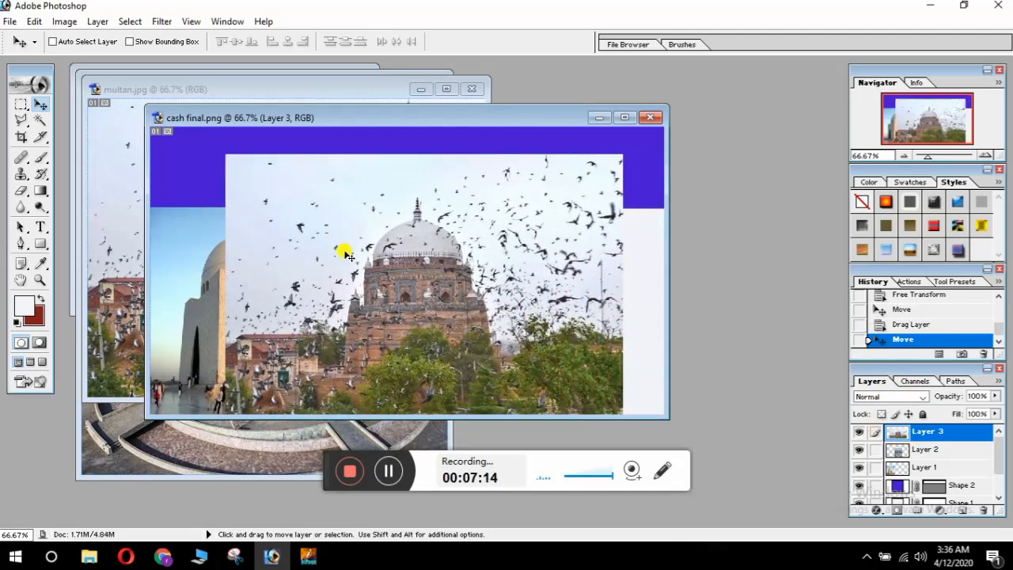
Step: Scale the shrine photo with Free Transform to about 50.3% width and 78.8% height and move it to the canvas's right end, below the band
key(ctrl+t)
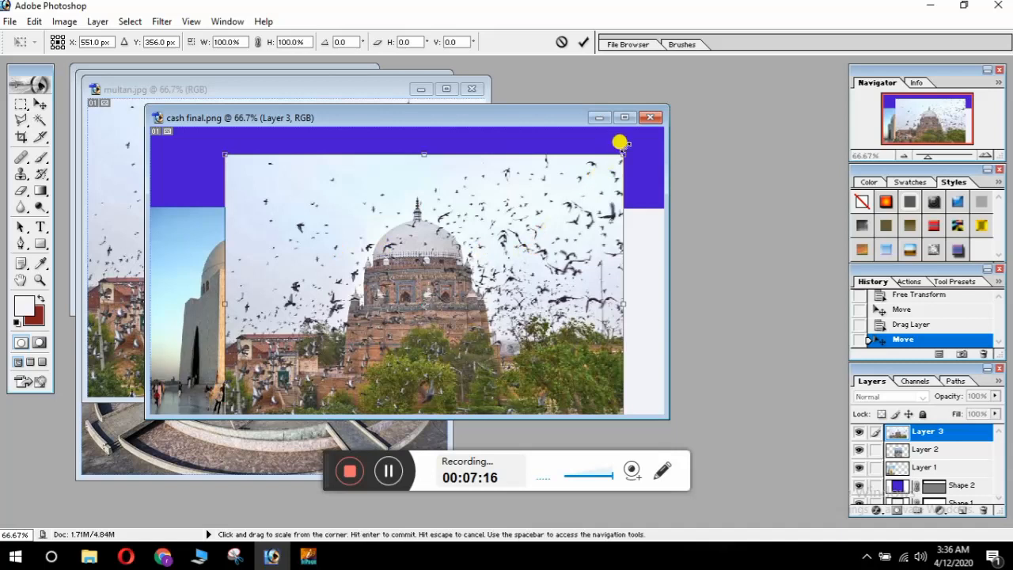
drag(618, 149, 426, 215)
drag(369, 262, 657, 248)
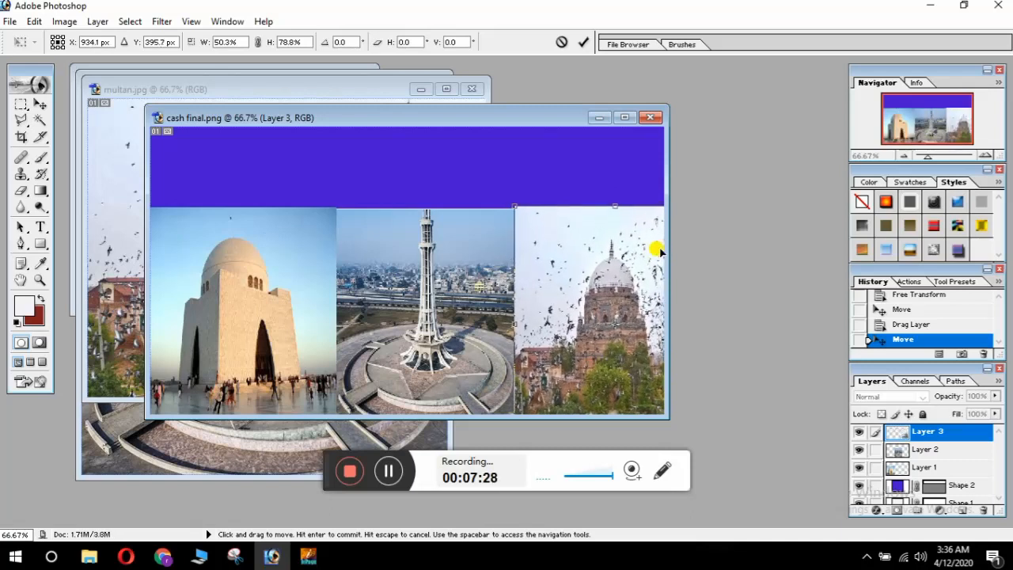
Step: Narrow the shrine photo to about 44% width, nudge it left against the tower photo and 3 px down, and apply the transform
drag(510, 319, 540, 303)
key(Left)
key(Left)
key(Left)
key(Left)
key(Left)
key(Left)
key(Left)
key(Left)
key(Left)
key(Left)
key(Left)
key(Left)
key(Left)
key(Left)
key(Left)
key(Left)
key(Left)
key(Left)
key(Left)
key(Left)
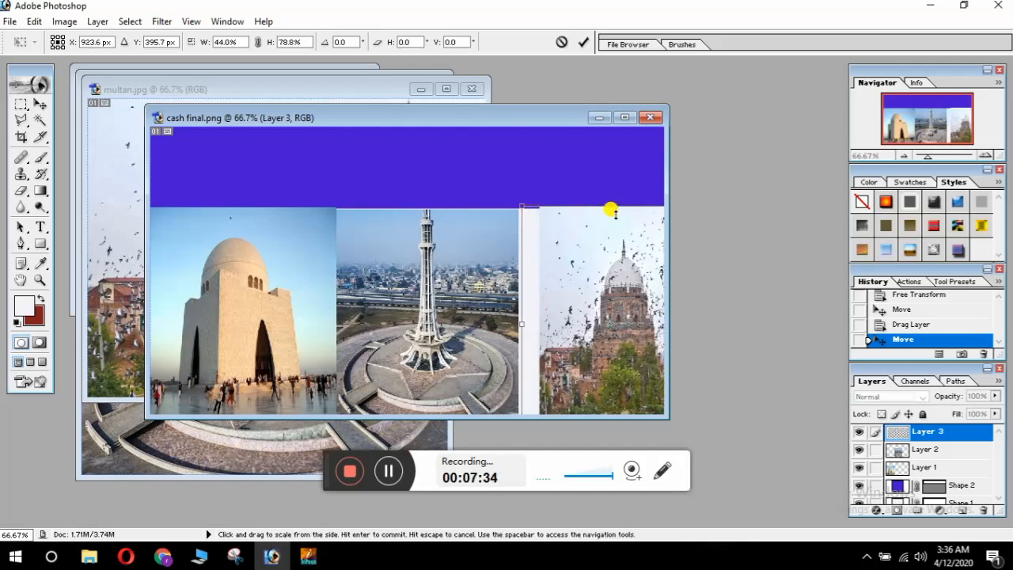
key(Left)
key(Left)
key(Left)
key(Left)
key(Left)
key(Left)
key(Down)
key(Down)
key(Down)
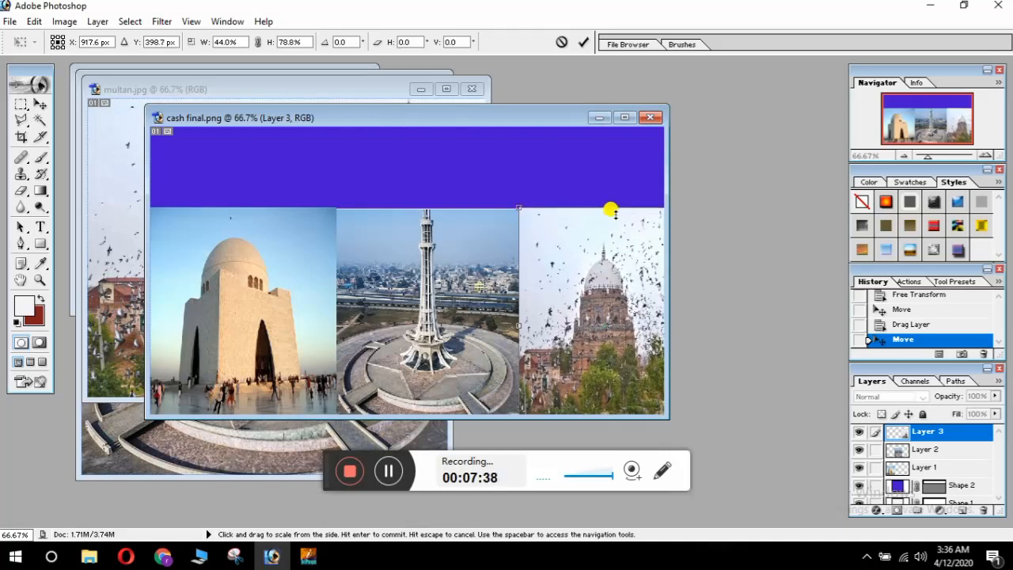
click(584, 43)
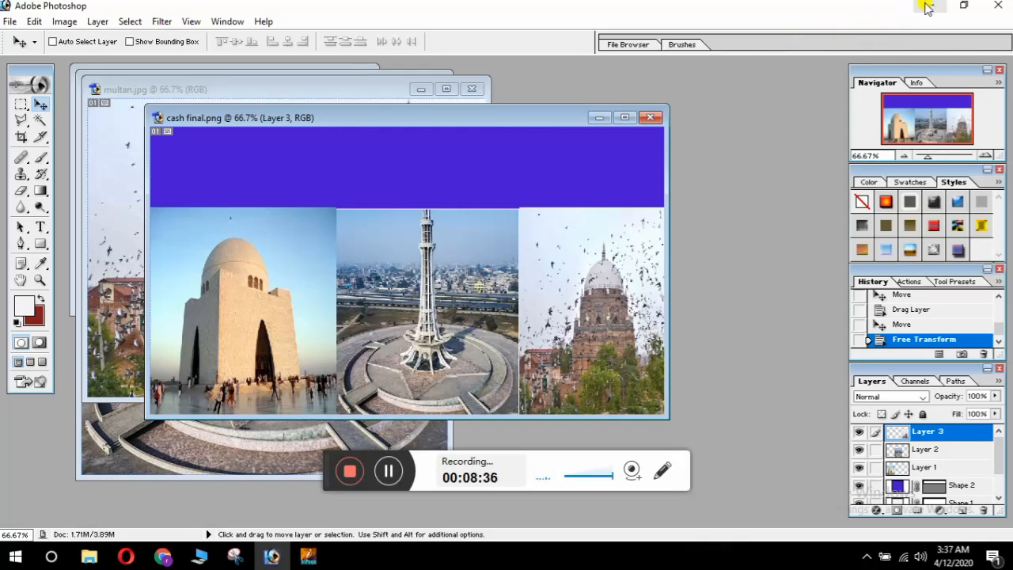
Step: Switch to InPage and create a new one-page A4 portrait document with right-to-left direction
click(313, 560)
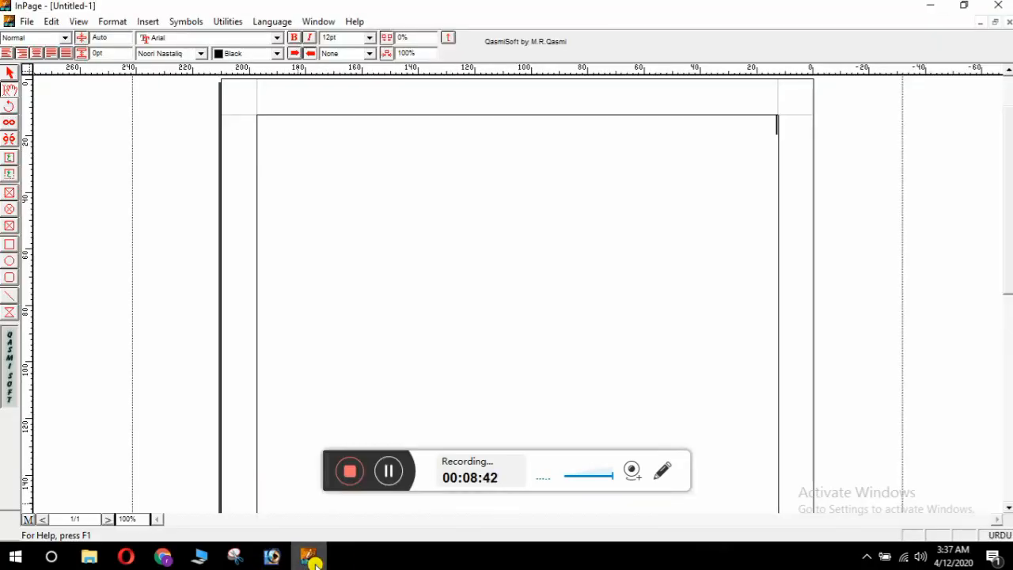
click(24, 20)
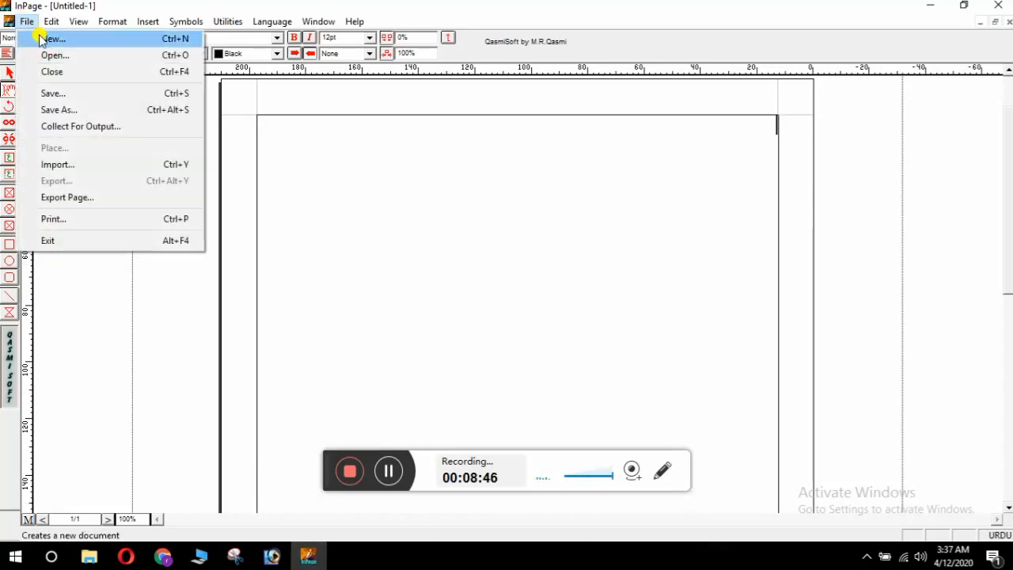
click(41, 39)
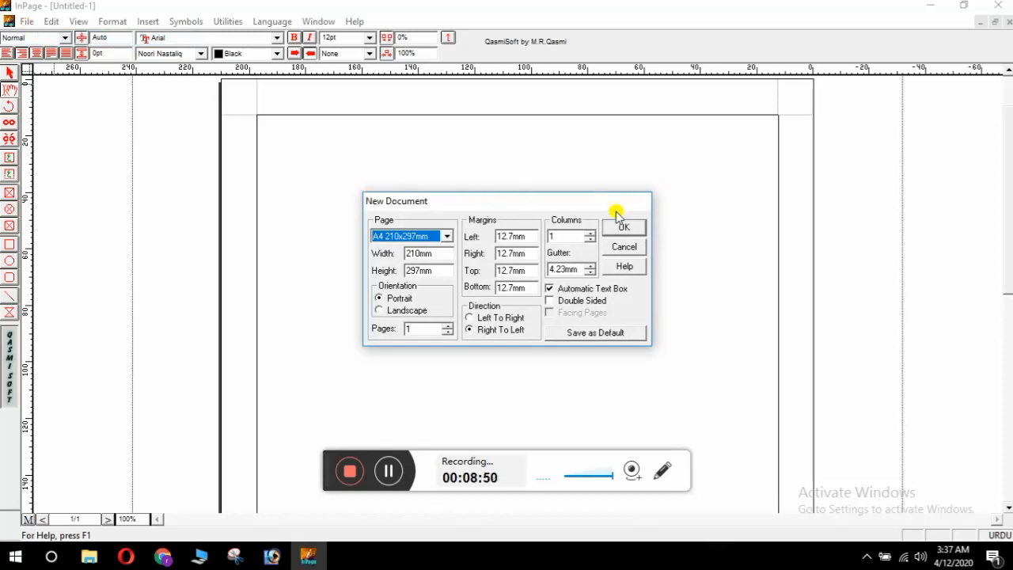
click(625, 230)
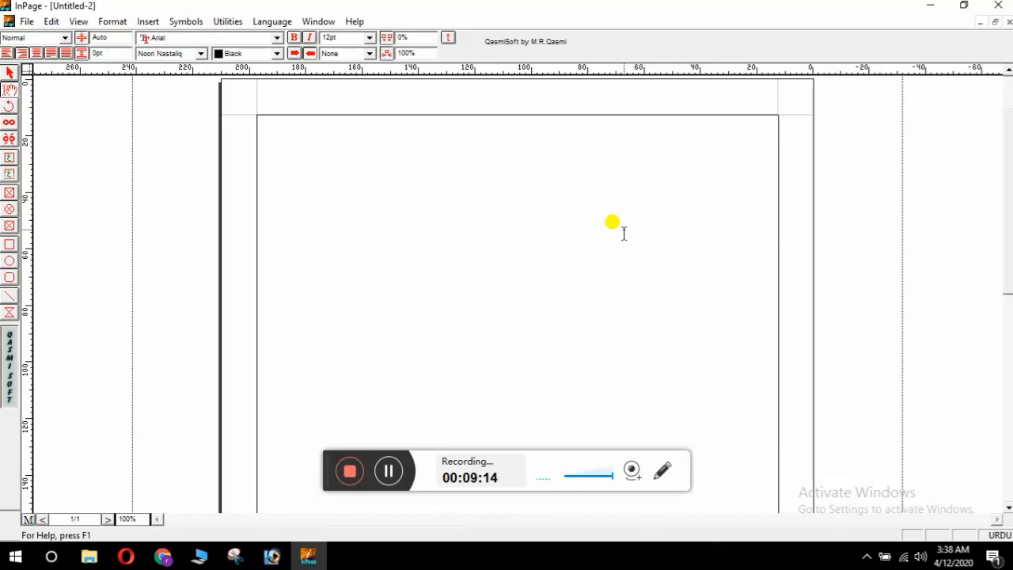
Step: Set the character size for the new document's text to 36pt
text(پا)
click(369, 37)
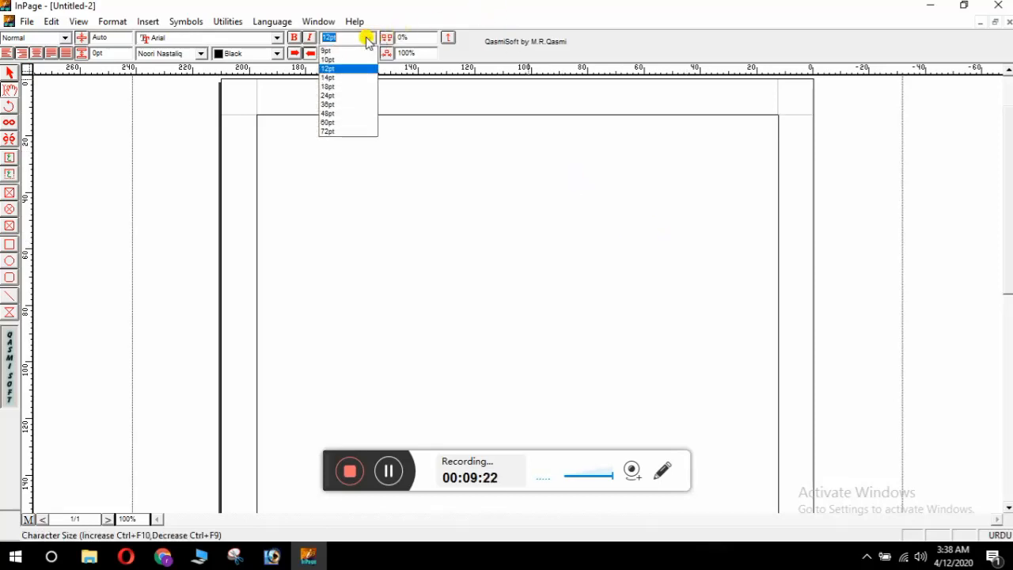
click(365, 86)
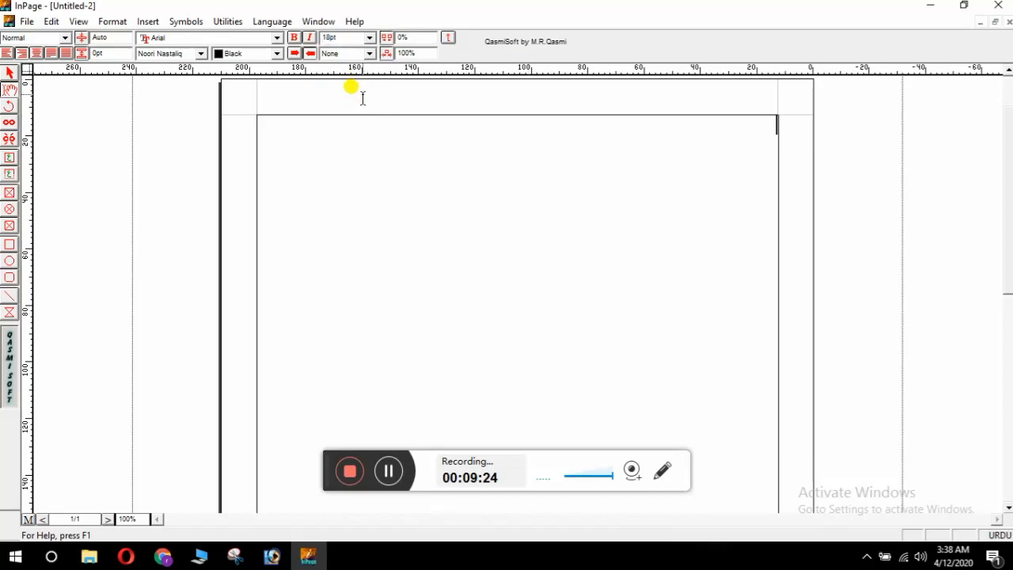
click(369, 38)
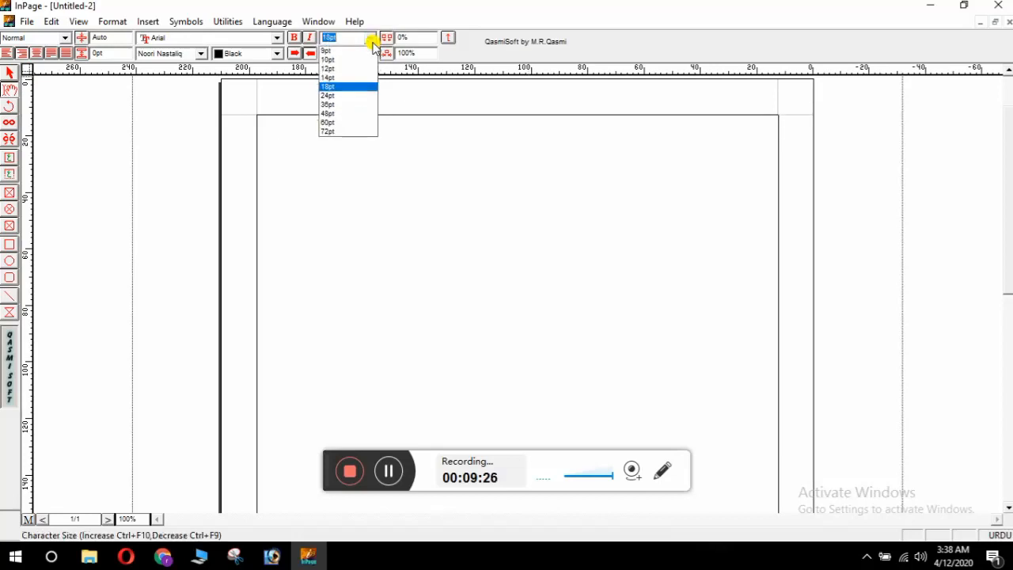
click(354, 104)
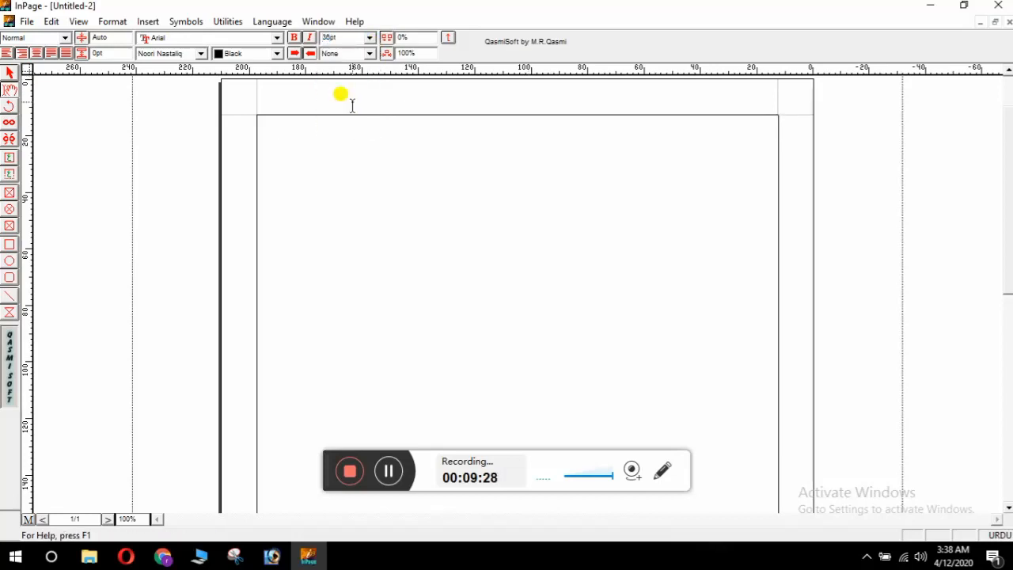
Step: Set the character size to 60pt and enter the start of the Urdu title, "پاکستان کے پان"
click(369, 38)
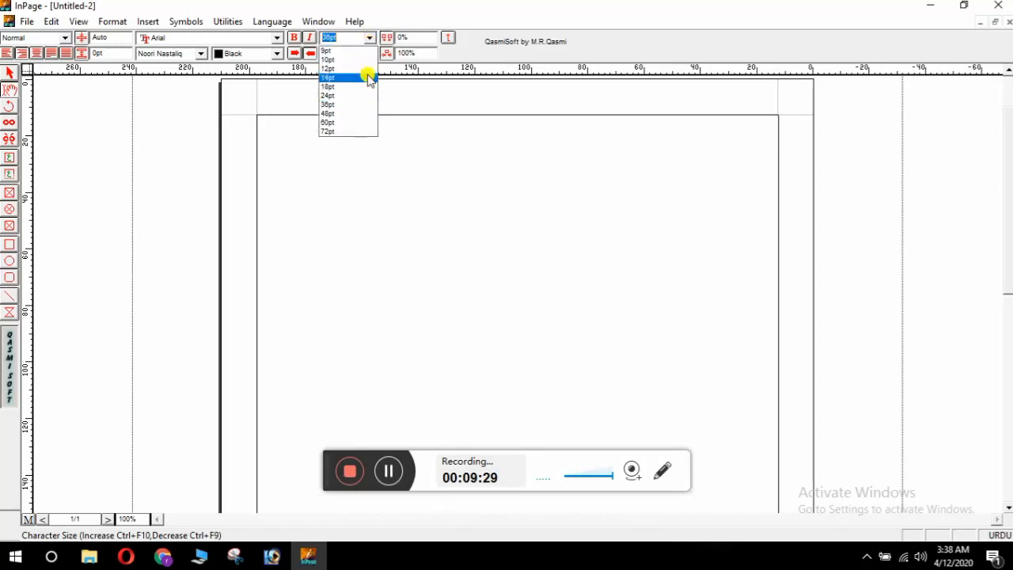
click(354, 123)
text(پ)
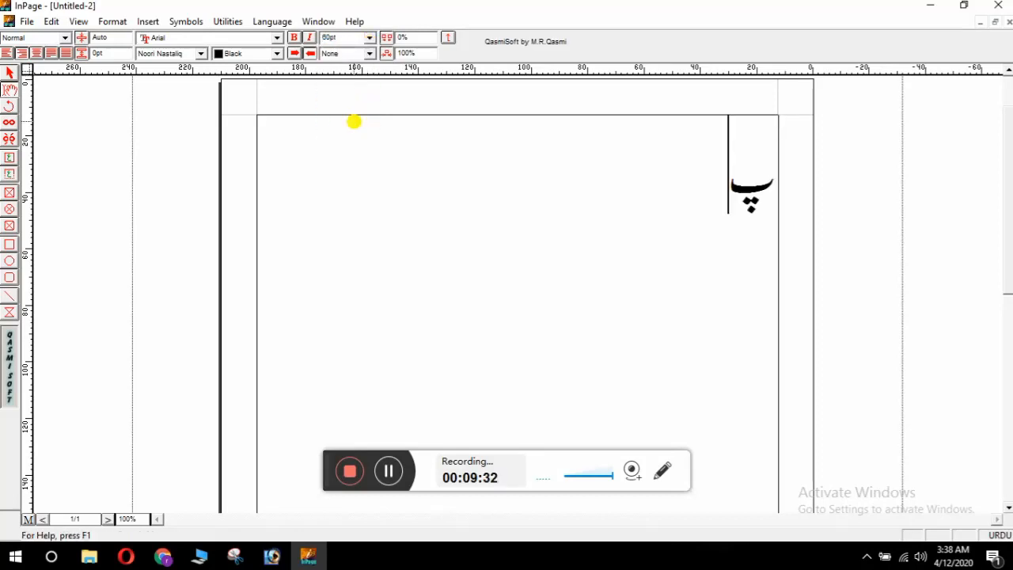
text(اکس)
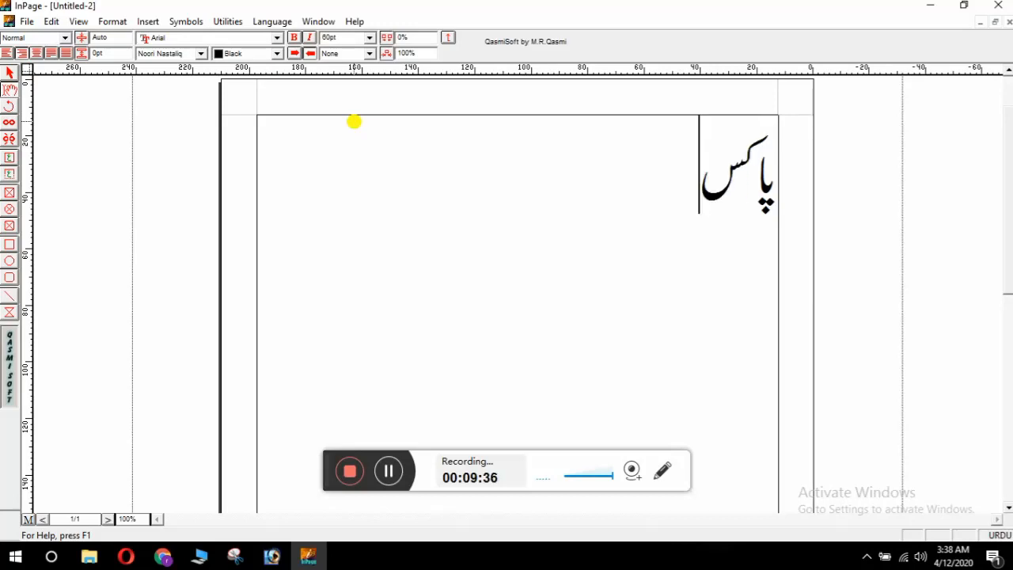
text(ت)
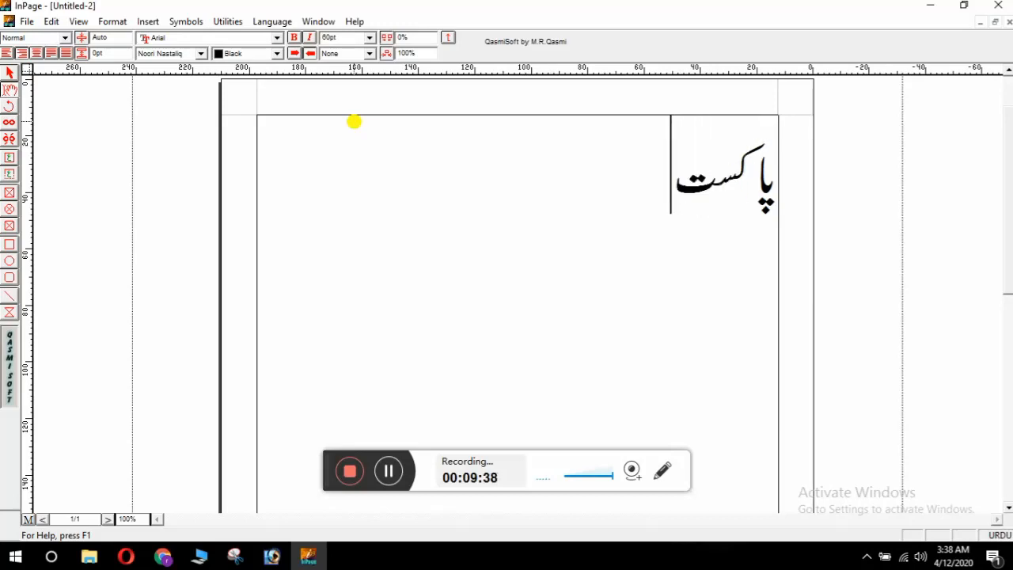
text(ان)
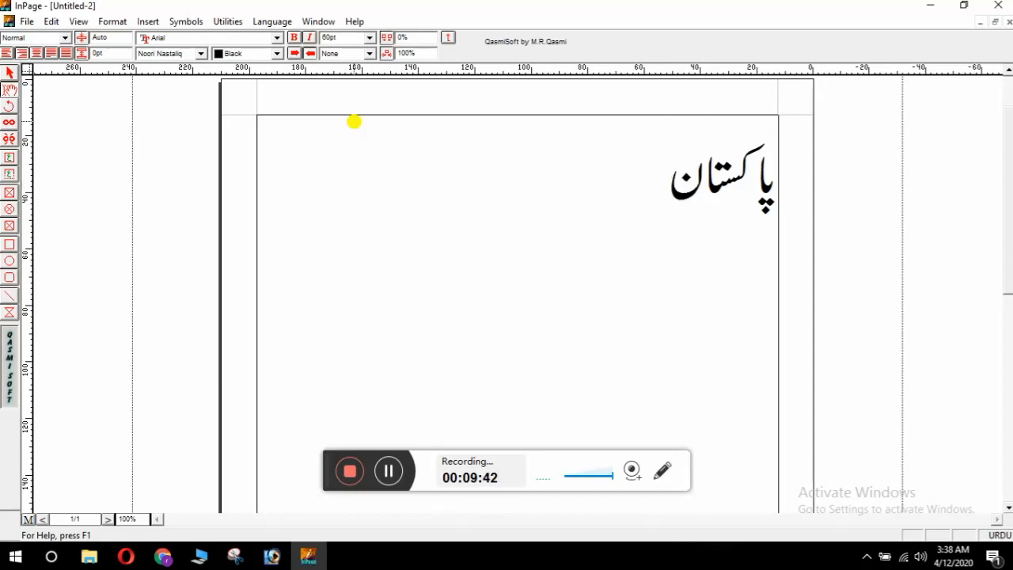
text( کے)
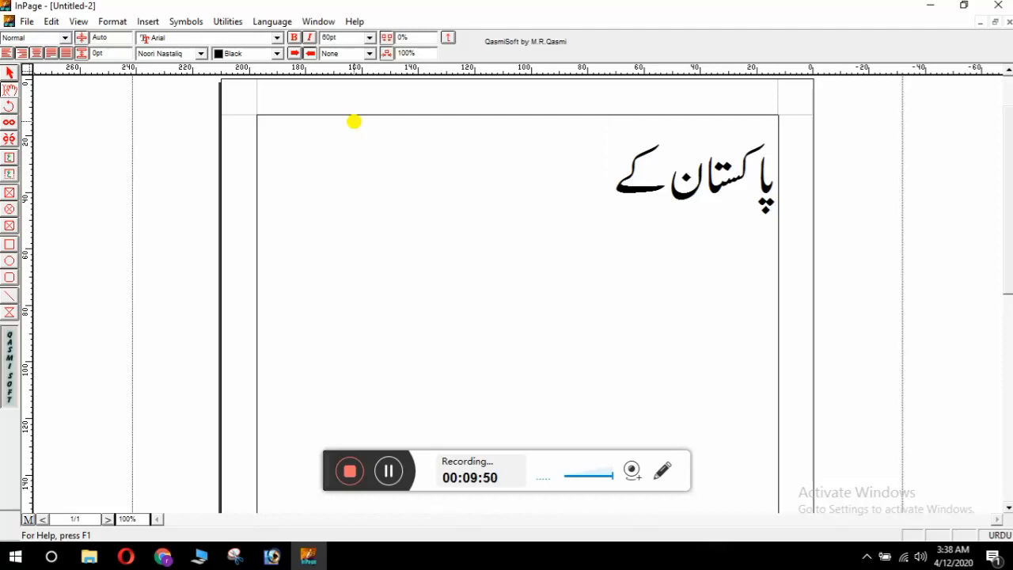
text(پان)
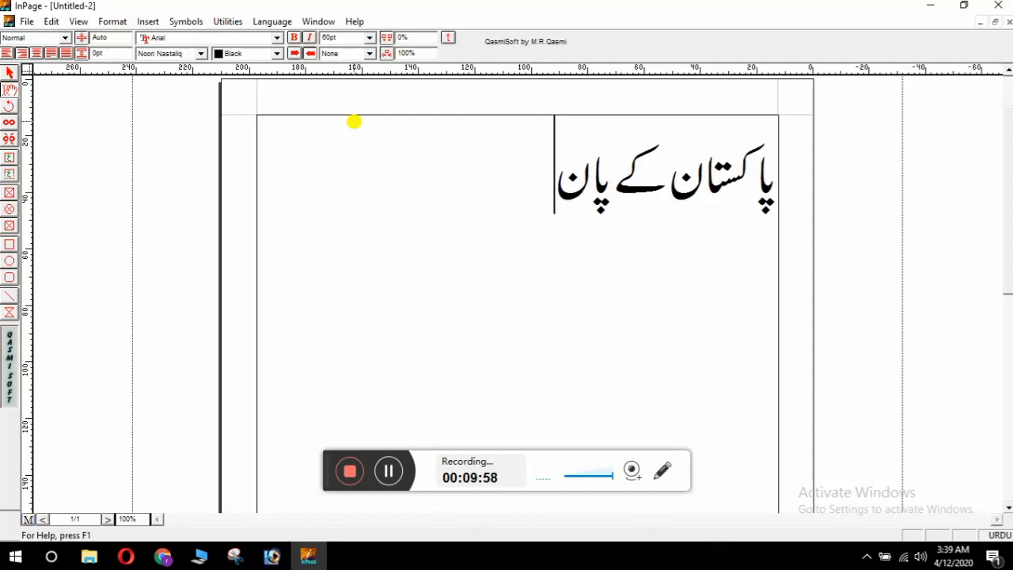
text(ث)
key(BackSpace)
text(چ)
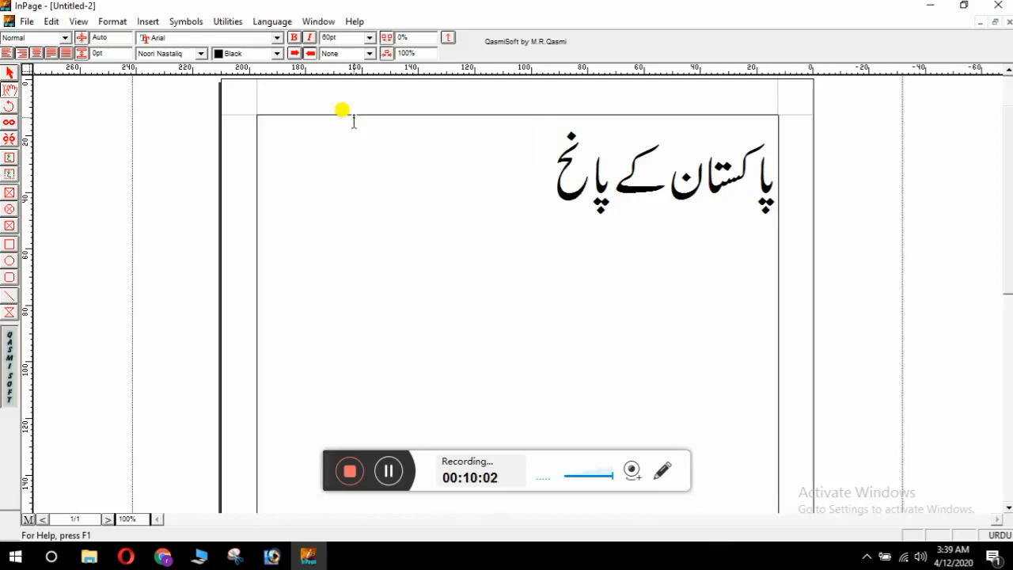
key(BackSpace)
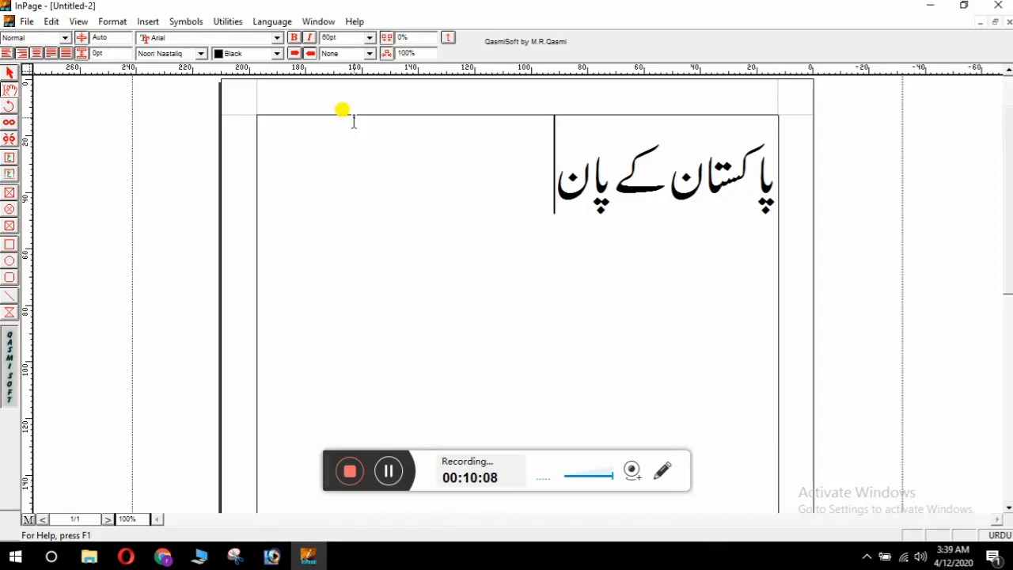
key(BackSpace)
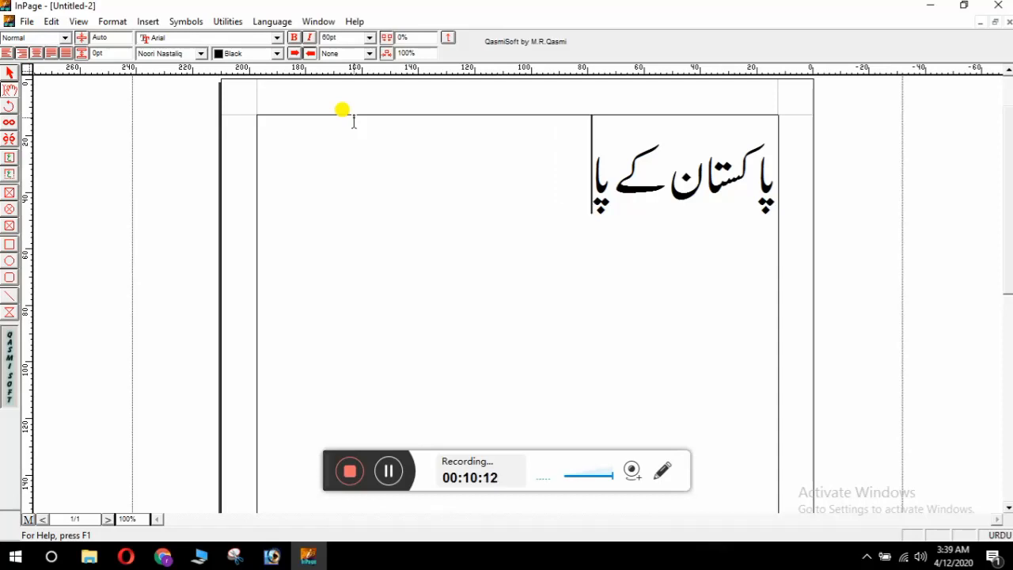
text(ن)
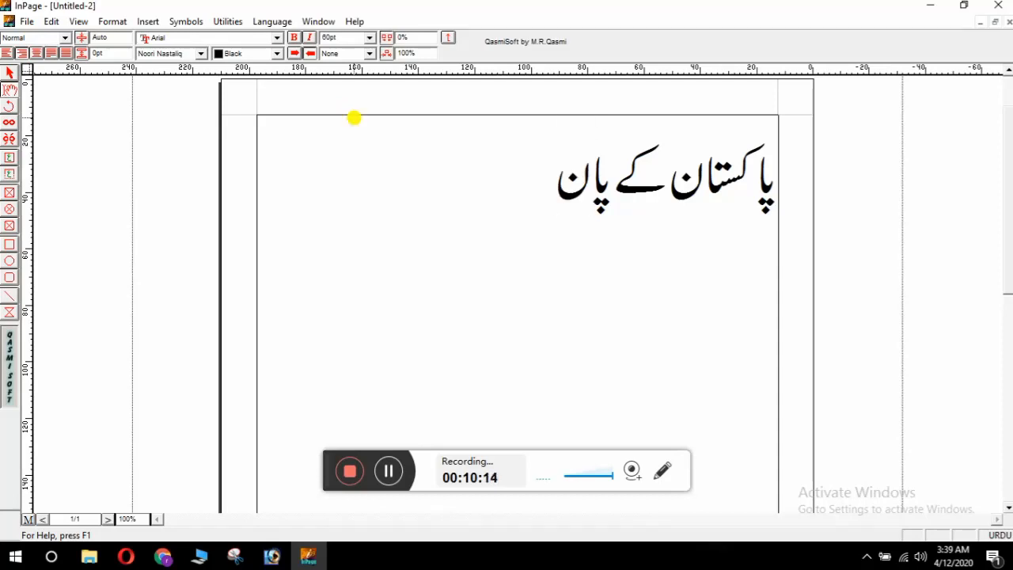
text(ث)
key(BackSpace)
text(ث)
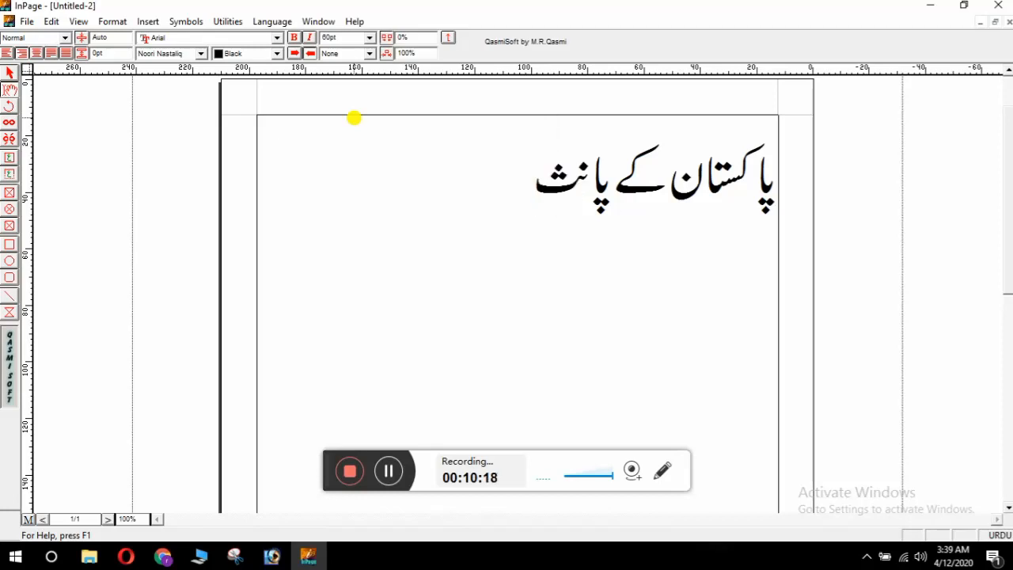
key(BackSpace)
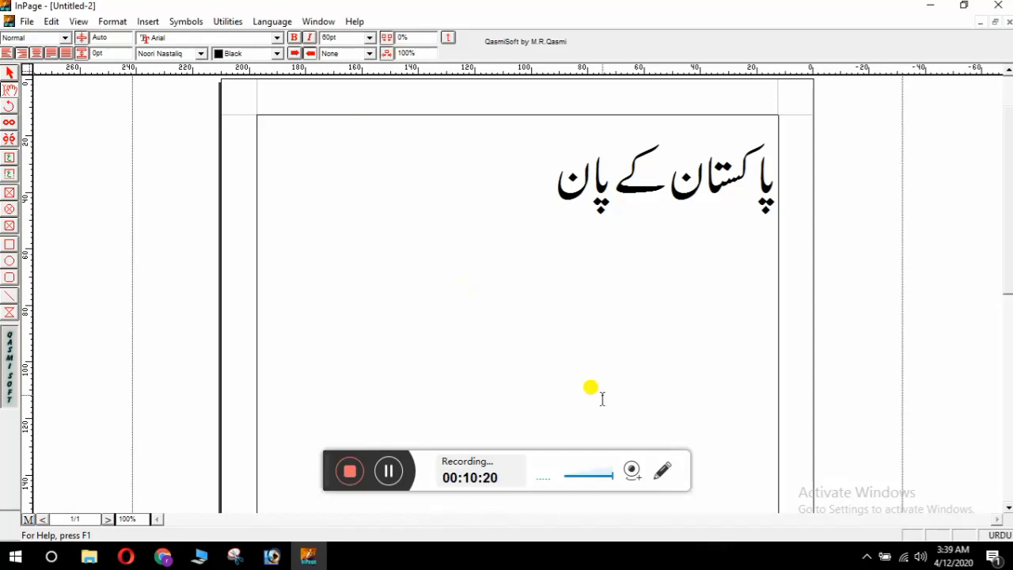
Step: Complete the last word of the title as "پانچ" and add the word "دلکش" after it
click(393, 473)
click(395, 472)
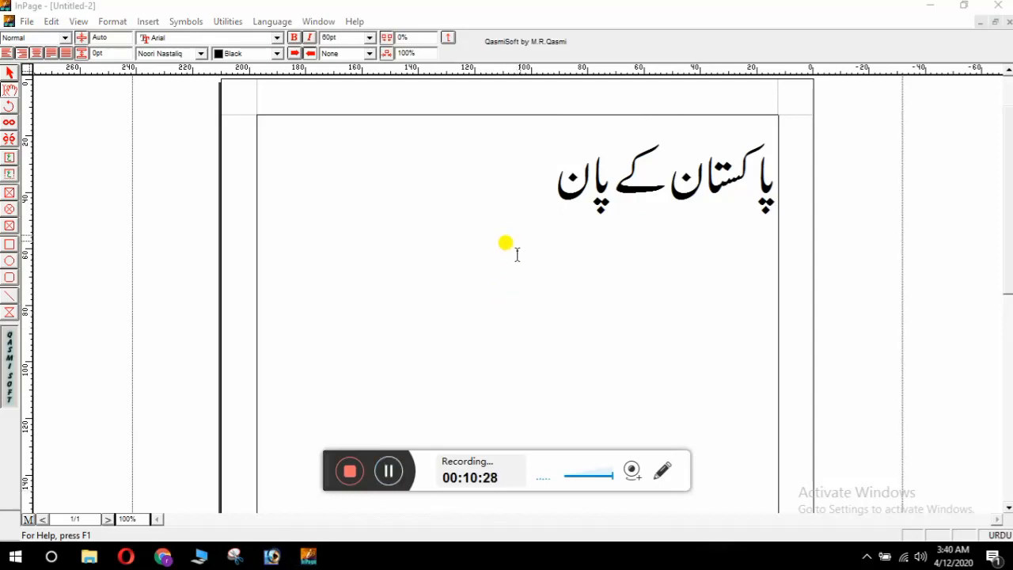
click(554, 198)
text(چ)
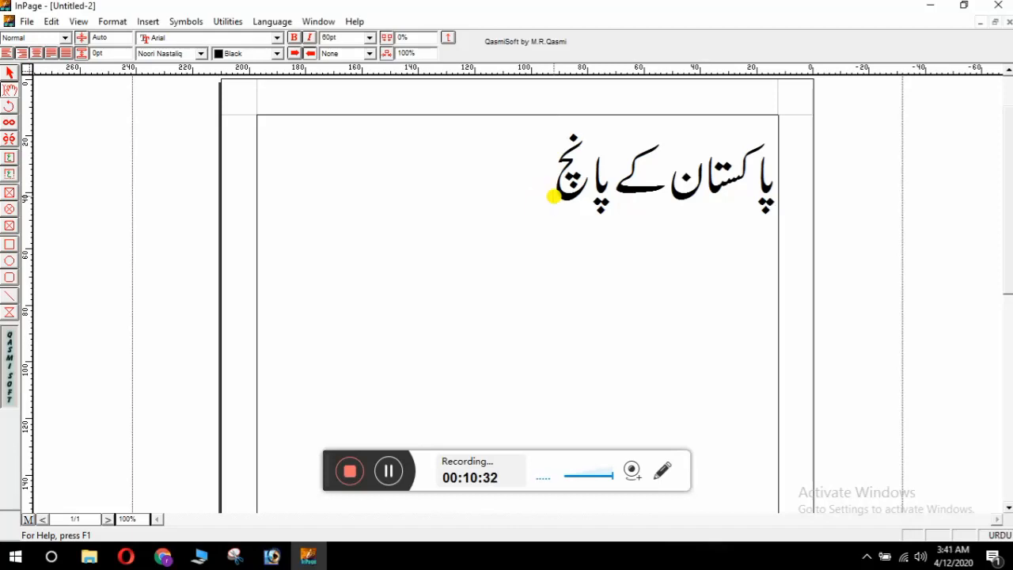
text(د)
key(BackSpace)
key(Return)
key(BackSpace)
text(دل)
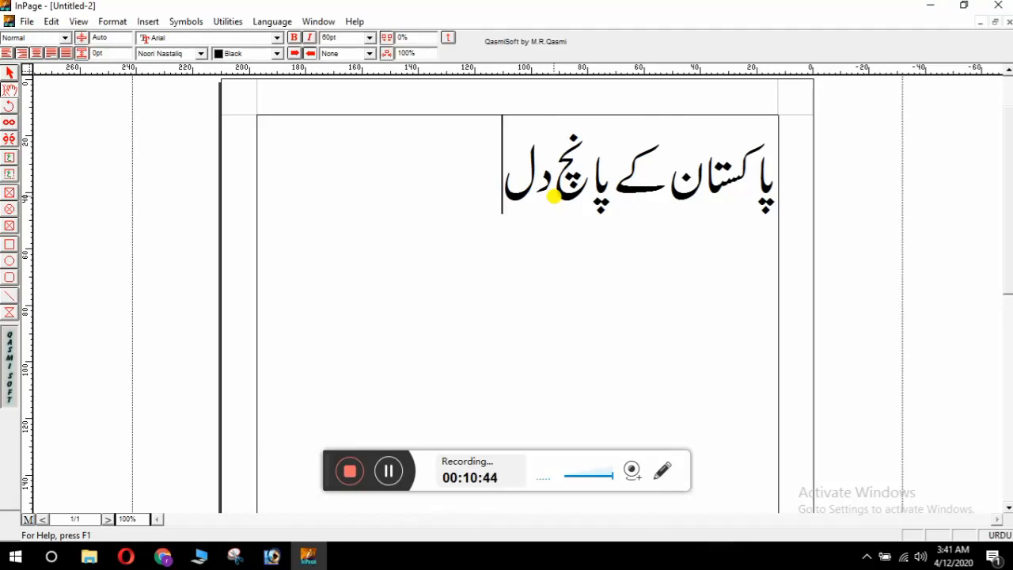
text(کش)
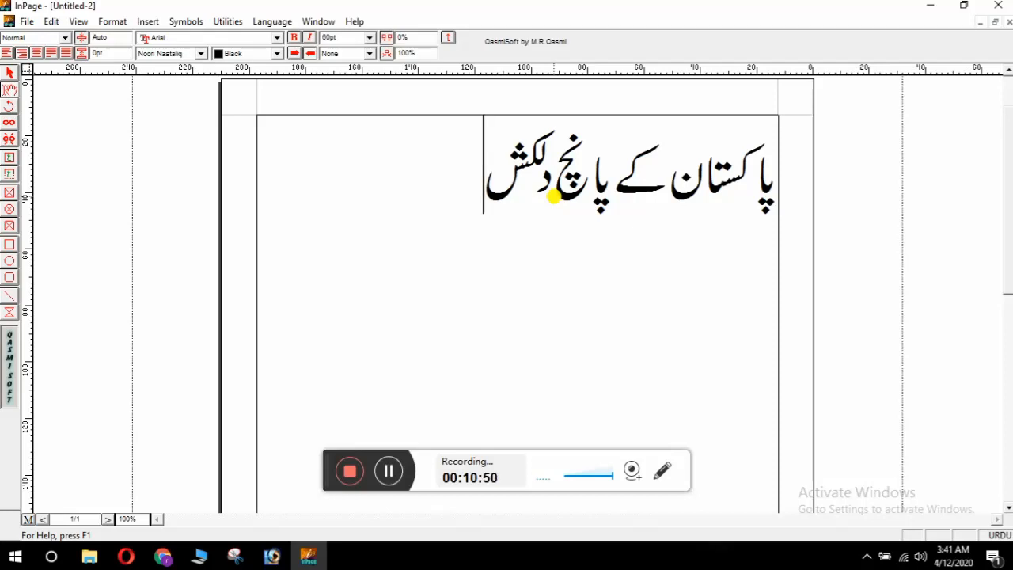
text(ز)
key(BackSpace)
key(BackSpace)
text(ص)
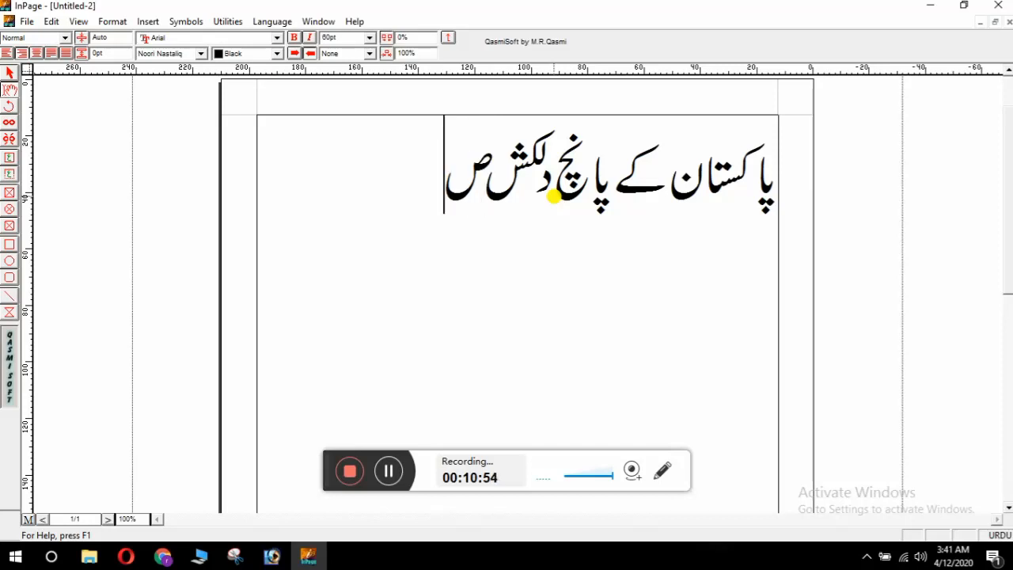
key(BackSpace)
text(س)
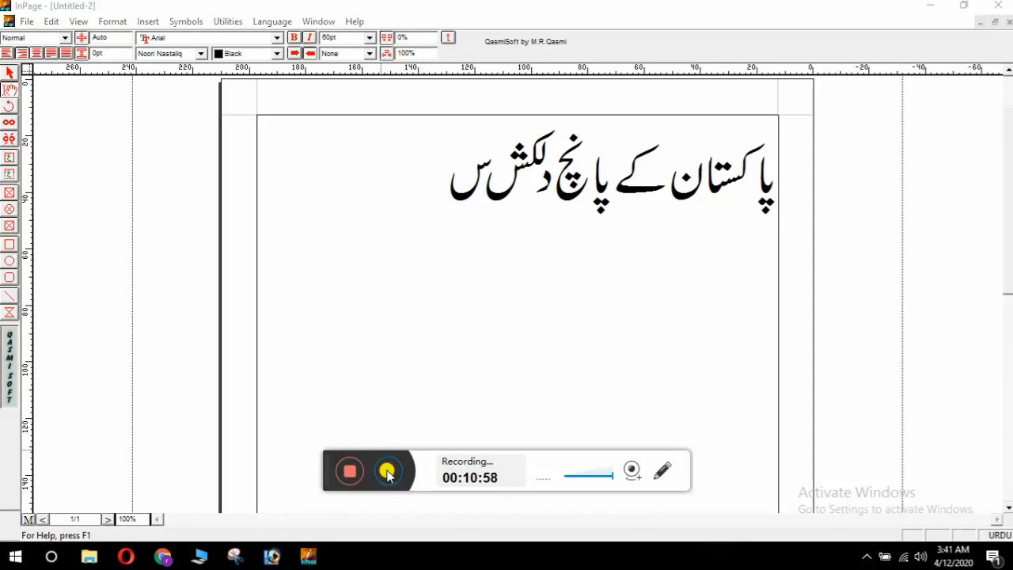
key(BackSpace)
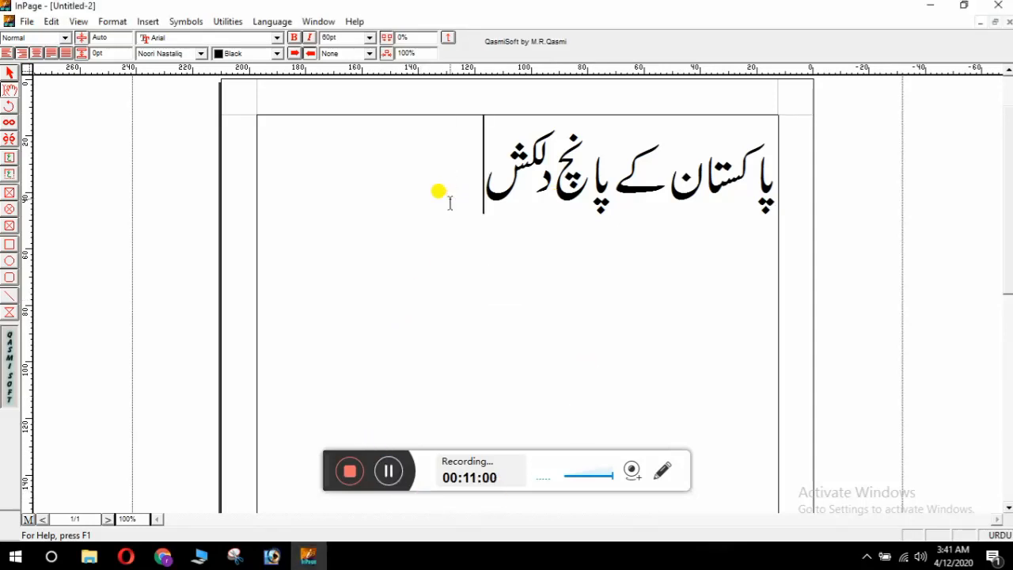
text(ژ)
key(BackSpace)
text(ز)
key(BackSpace)
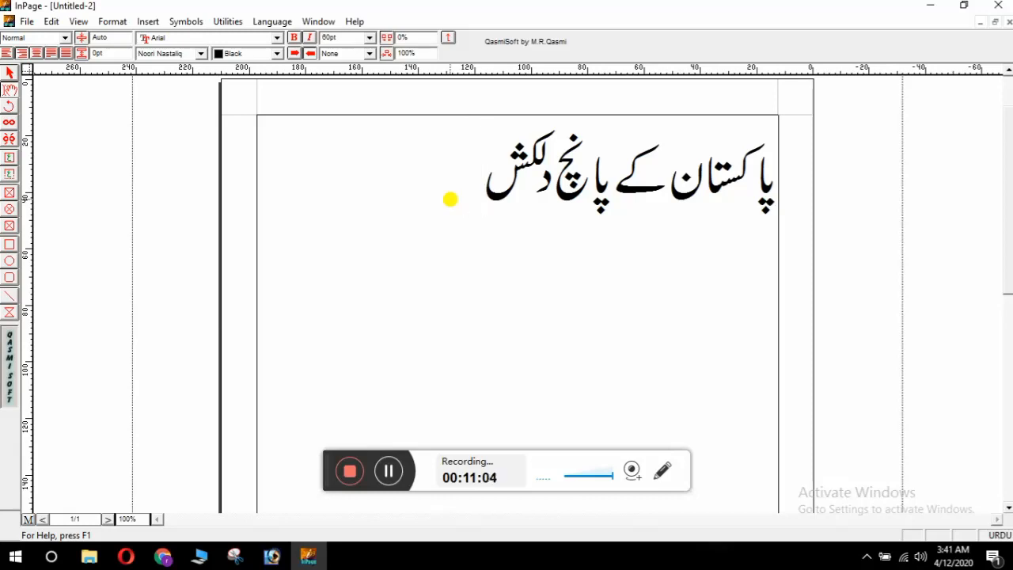
text(ث)
key(BackSpace)
Step: Add the word "شہر" at the end of the Urdu title
text(ش)
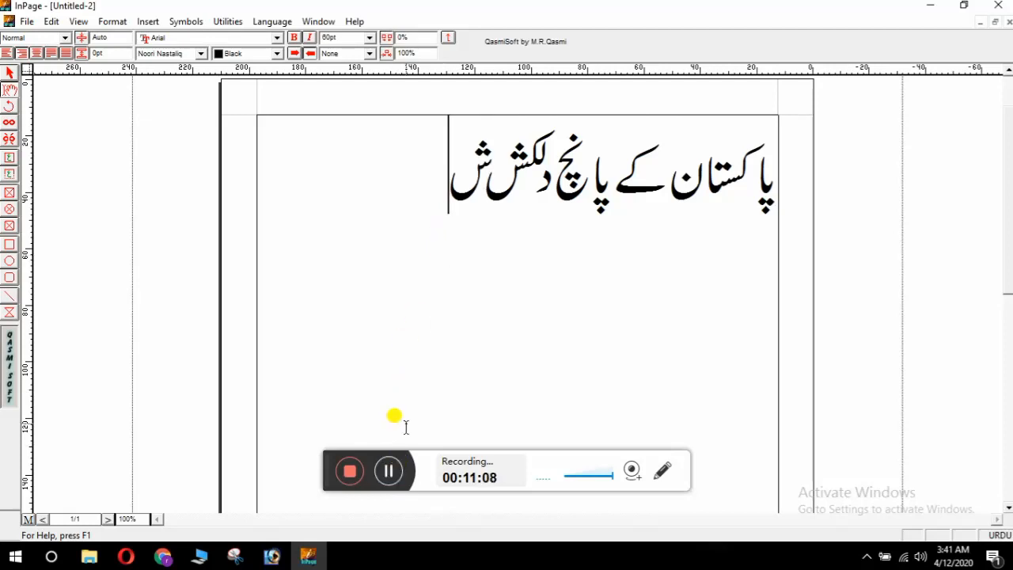
text(ہ)
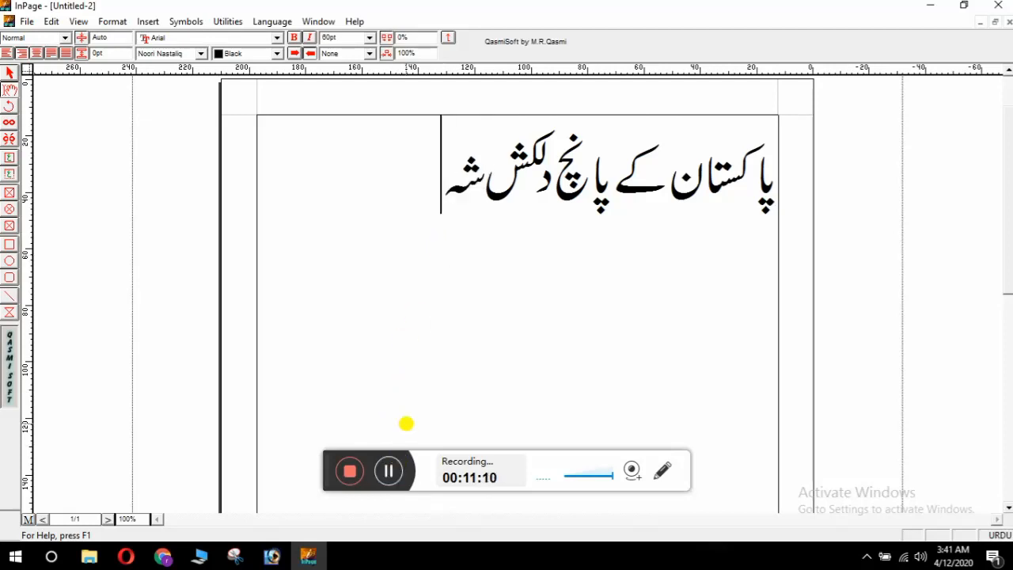
text(ر)
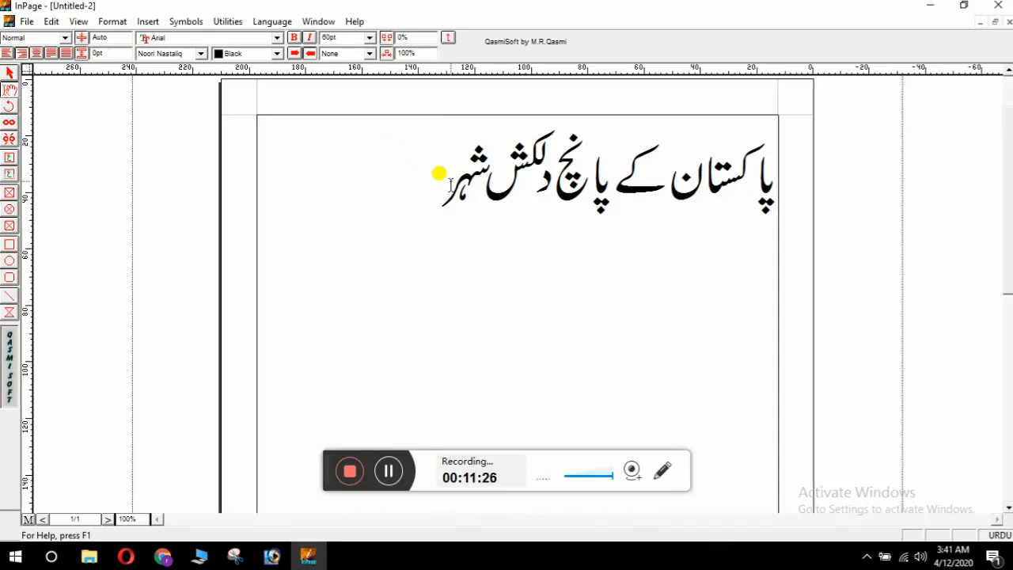
Step: Try bold and italic formatting on the whole Urdu title and remove both styles again
drag(437, 172, 769, 198)
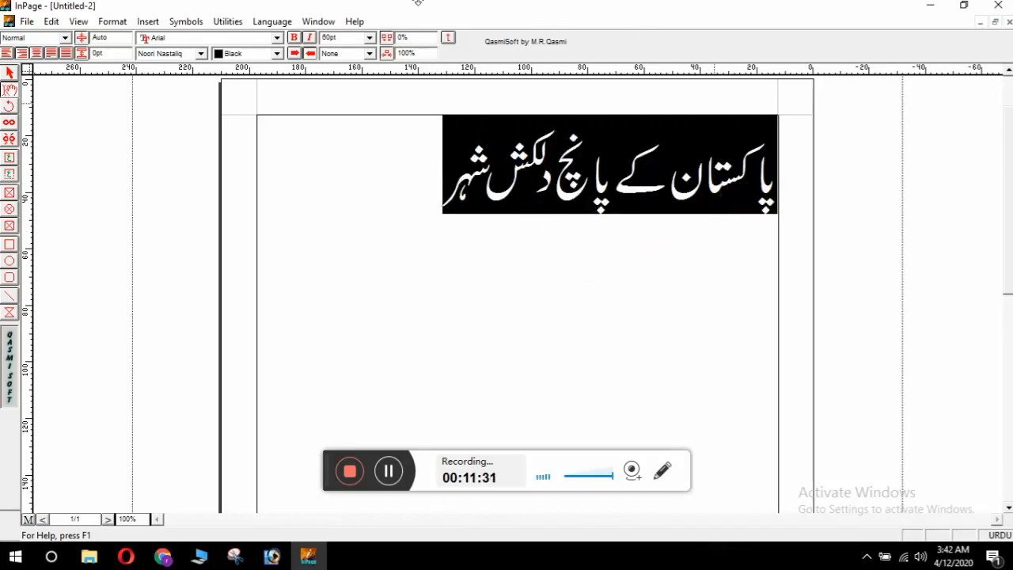
click(295, 40)
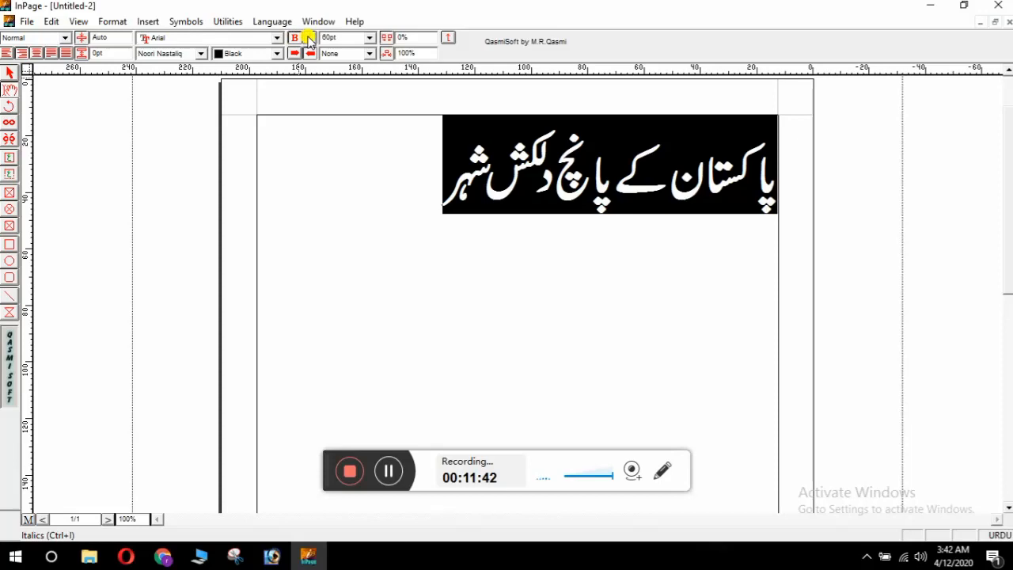
click(310, 41)
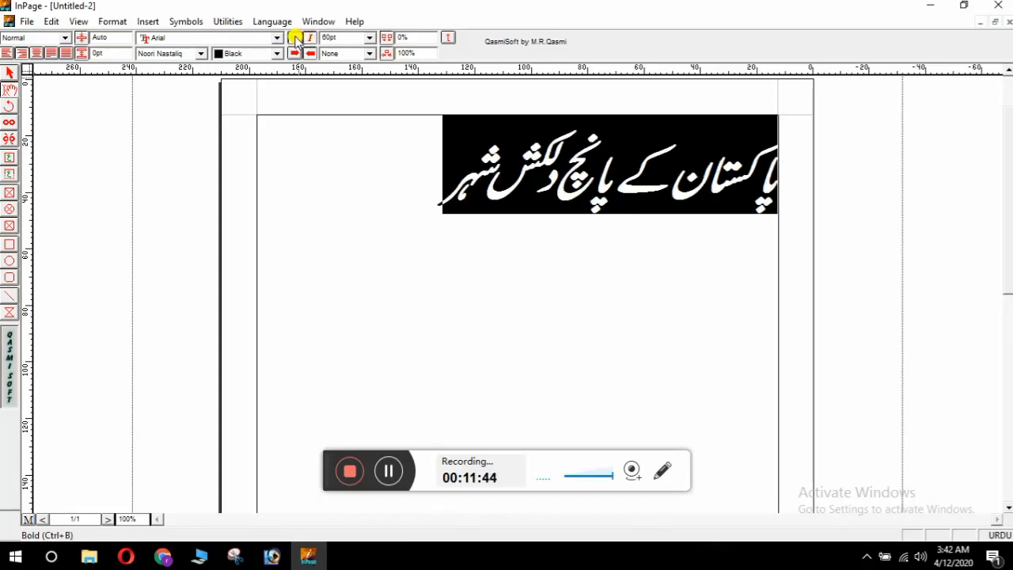
click(295, 39)
click(309, 40)
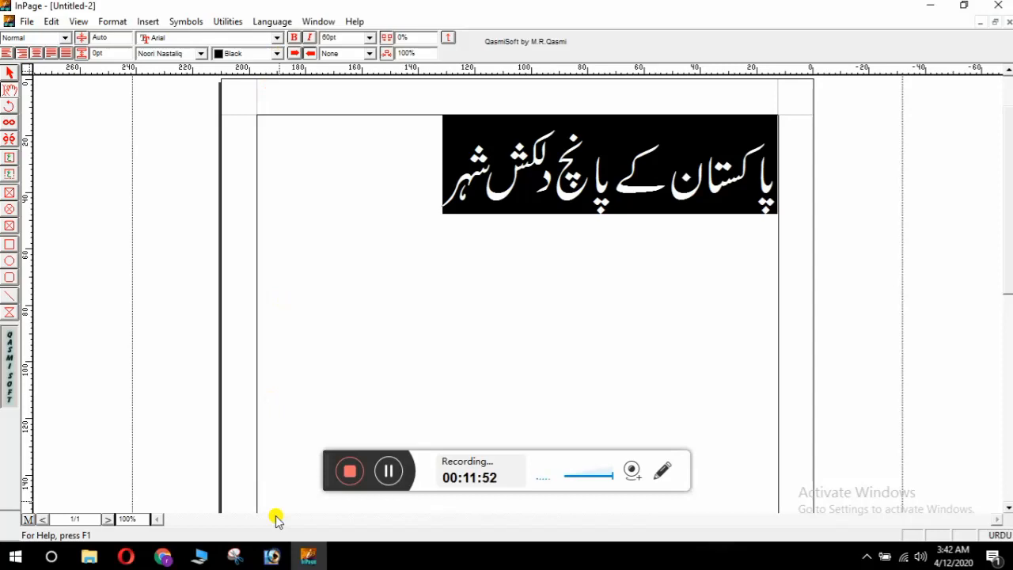
Step: Switch to Photoshop to look at the thumbnail layout and return to the InPage document
click(272, 557)
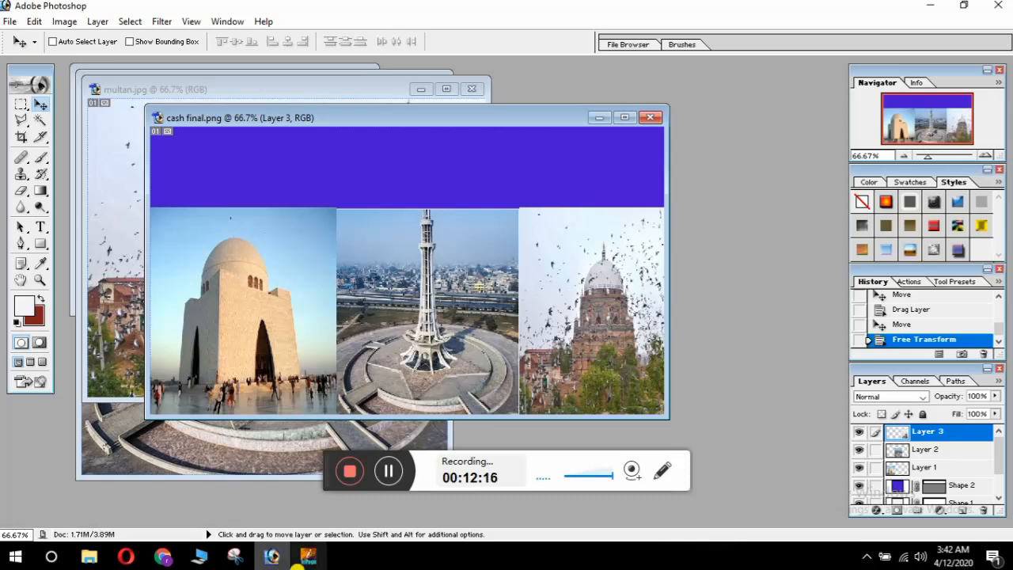
mouse_move(310, 561)
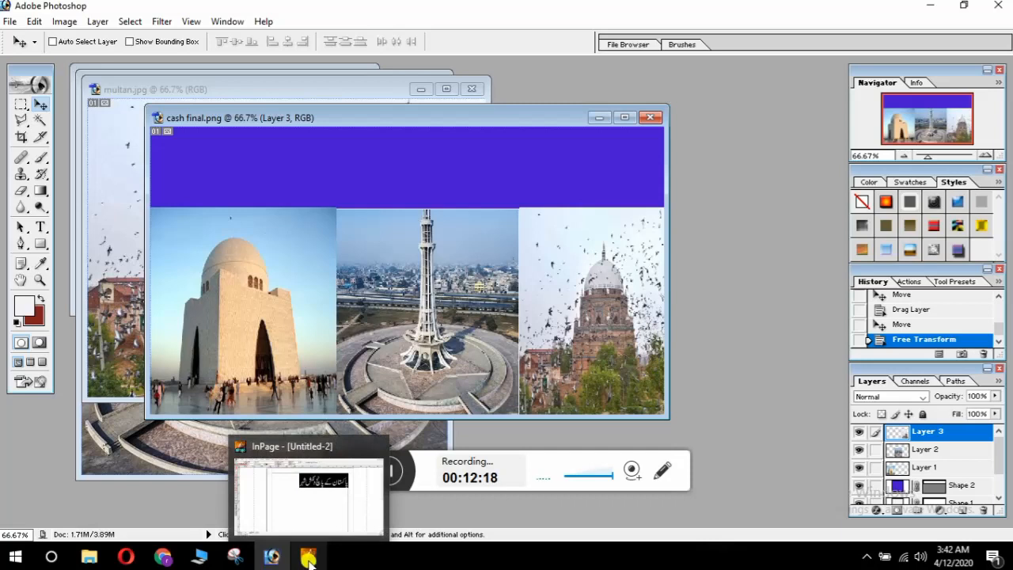
click(309, 559)
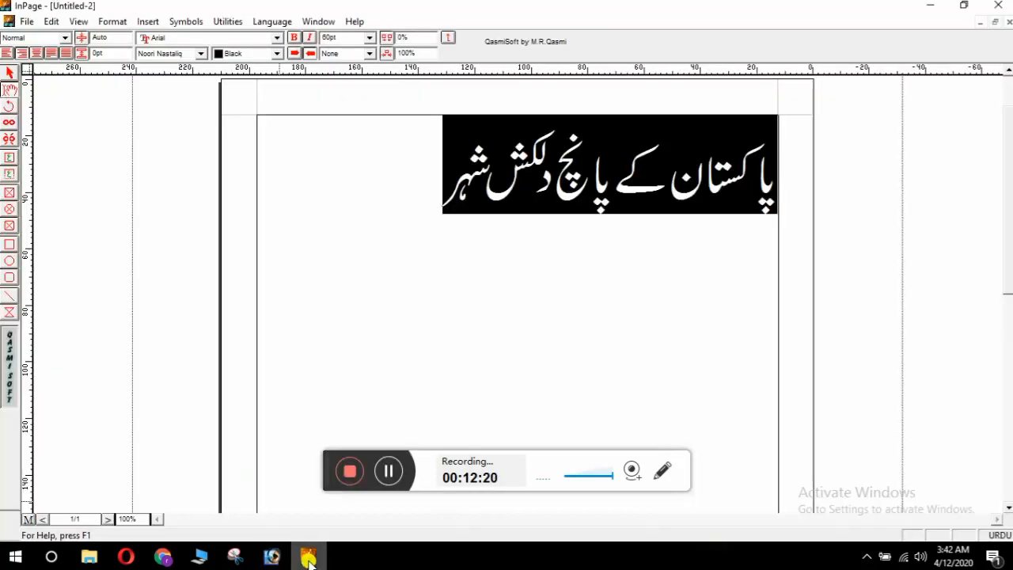
Step: Set the text colour of the whole Urdu title to White
click(434, 188)
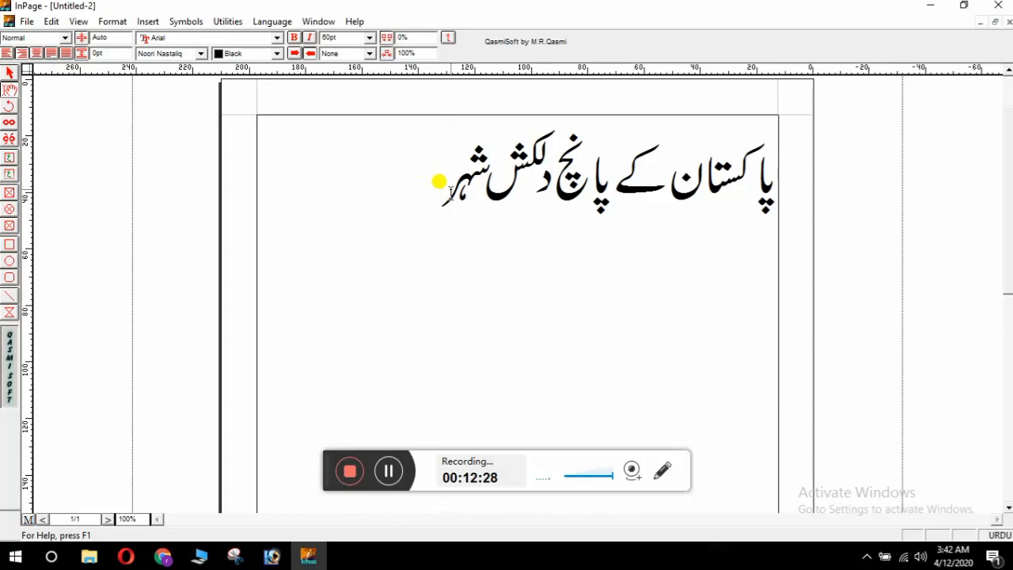
right_click(452, 192)
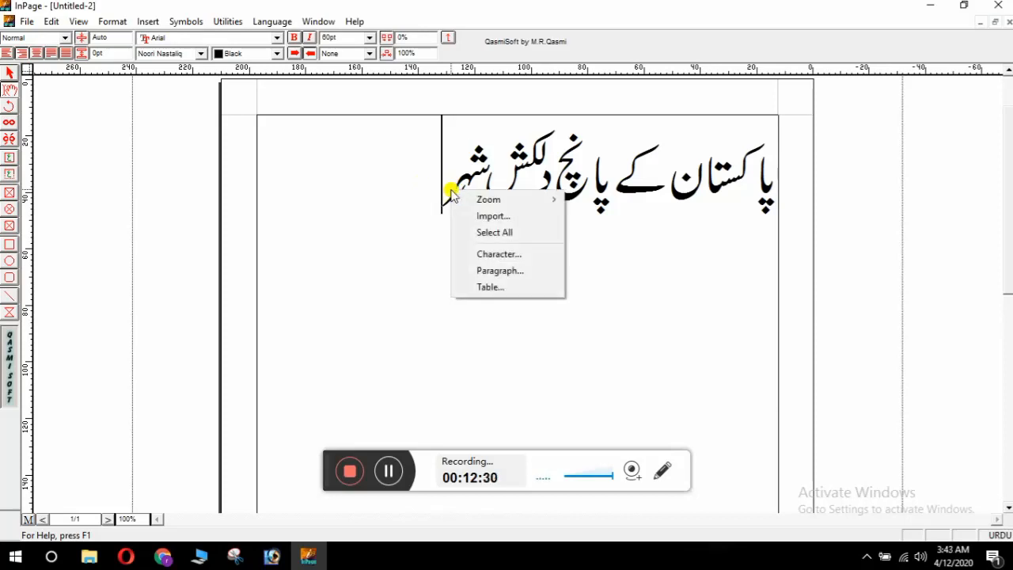
click(418, 168)
drag(418, 168, 705, 189)
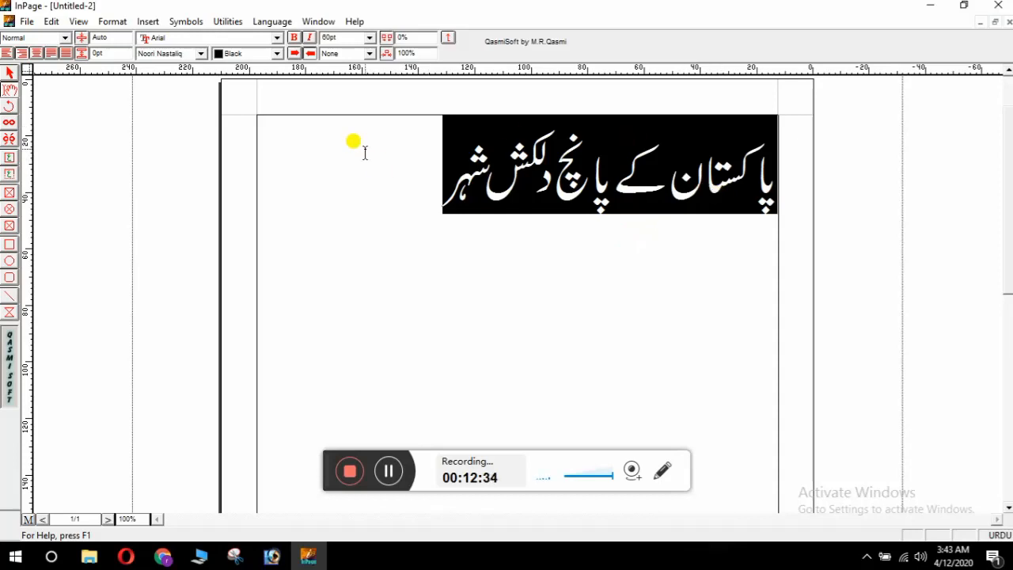
click(276, 54)
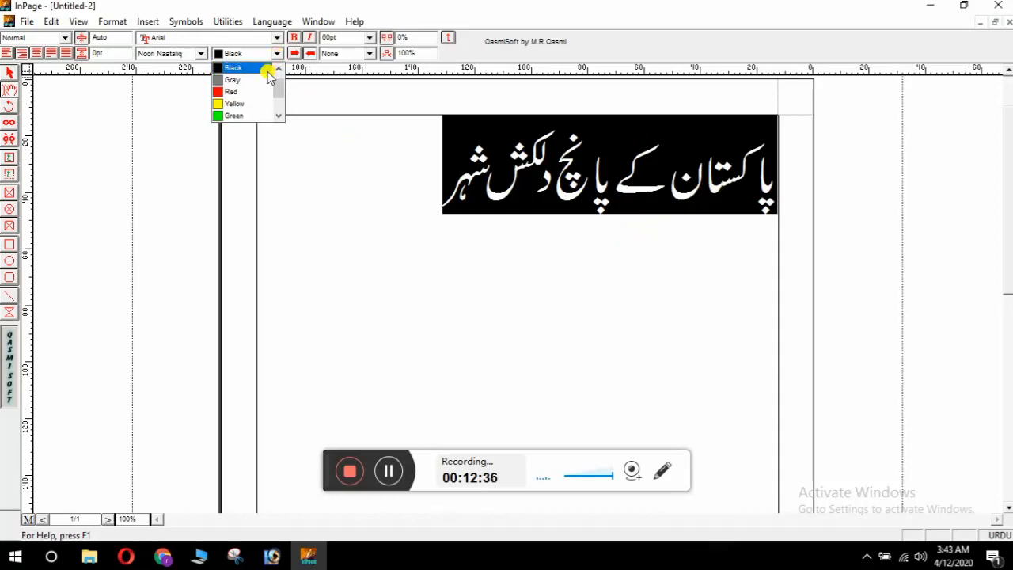
click(278, 69)
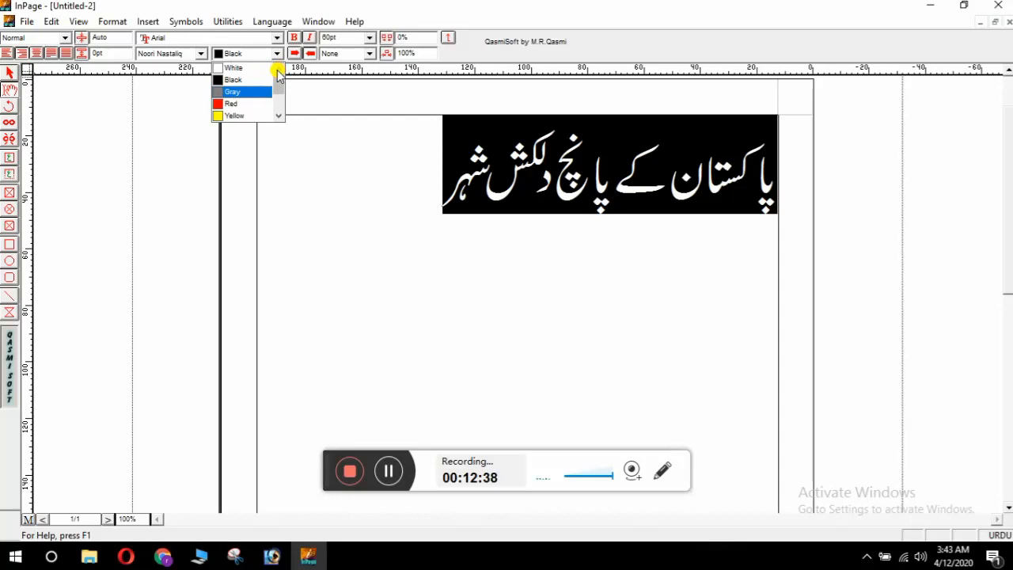
click(258, 71)
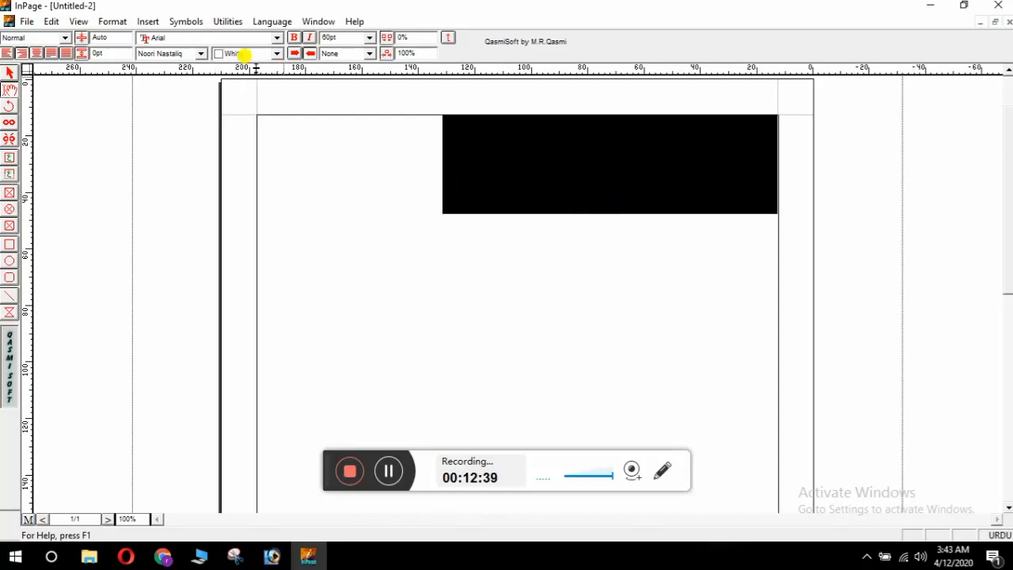
click(366, 218)
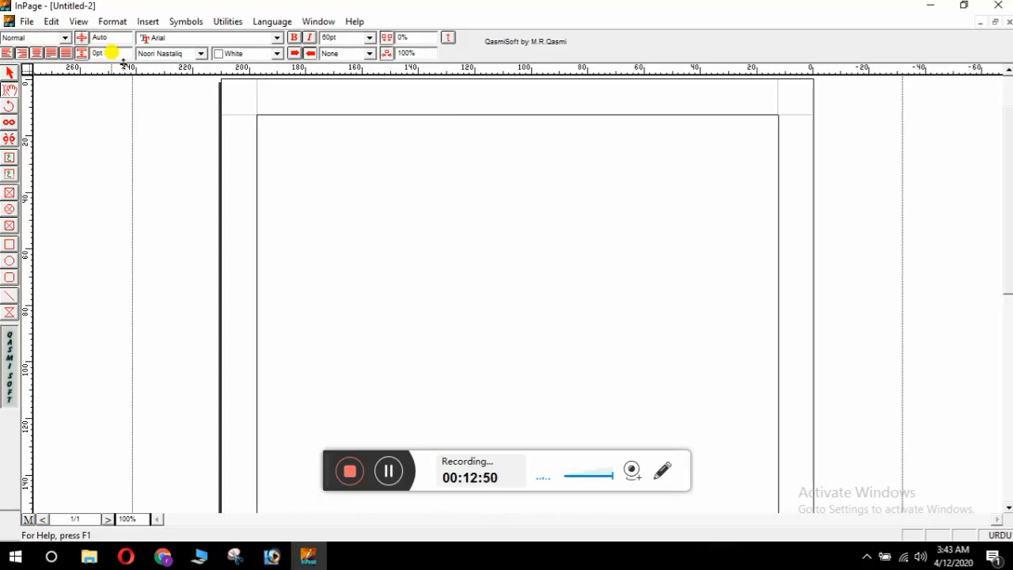
Step: Start exporting page 1 as a picture and choose Encapsulated PostScript Files as the file type
click(24, 22)
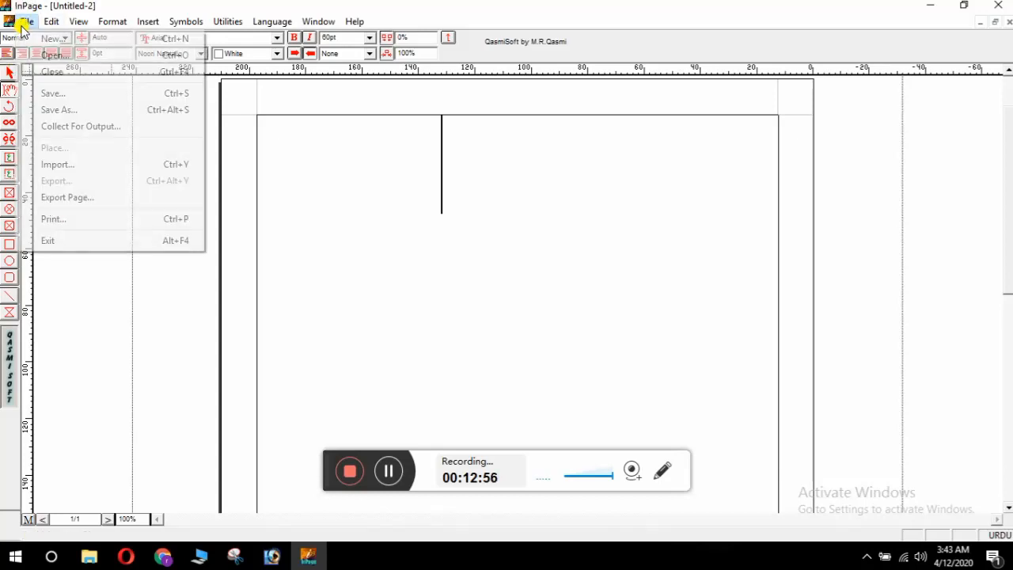
click(73, 199)
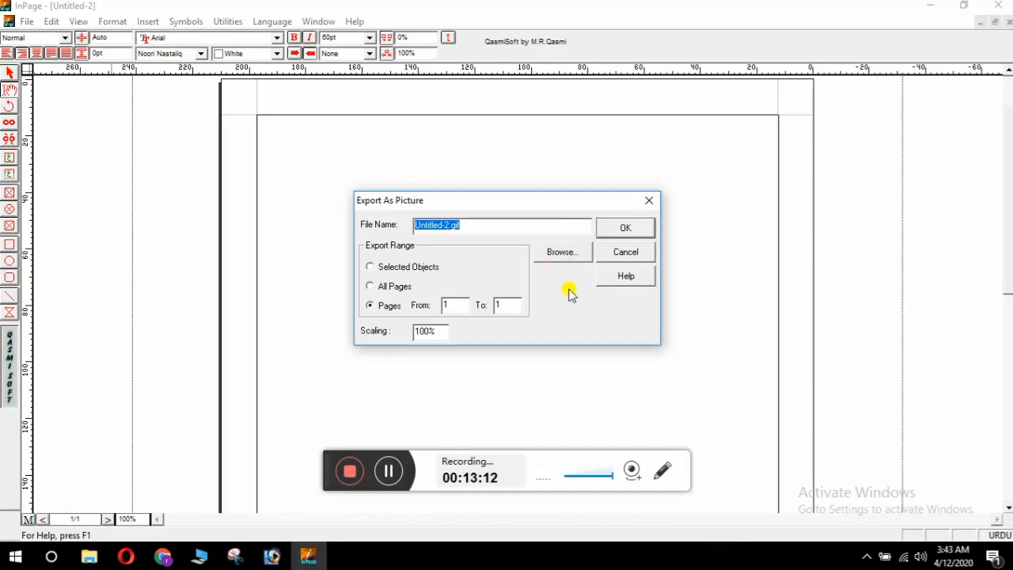
click(570, 255)
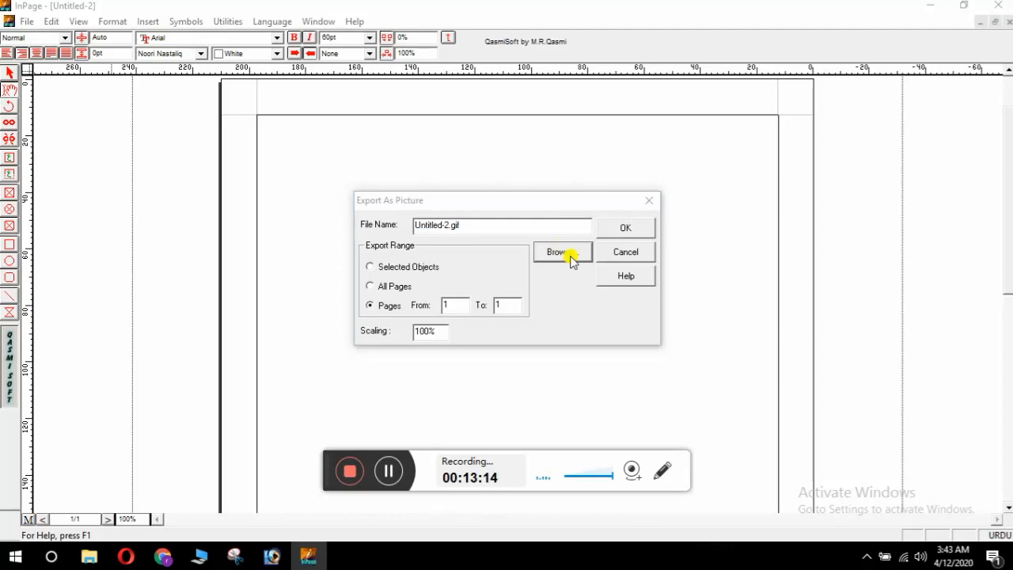
click(576, 353)
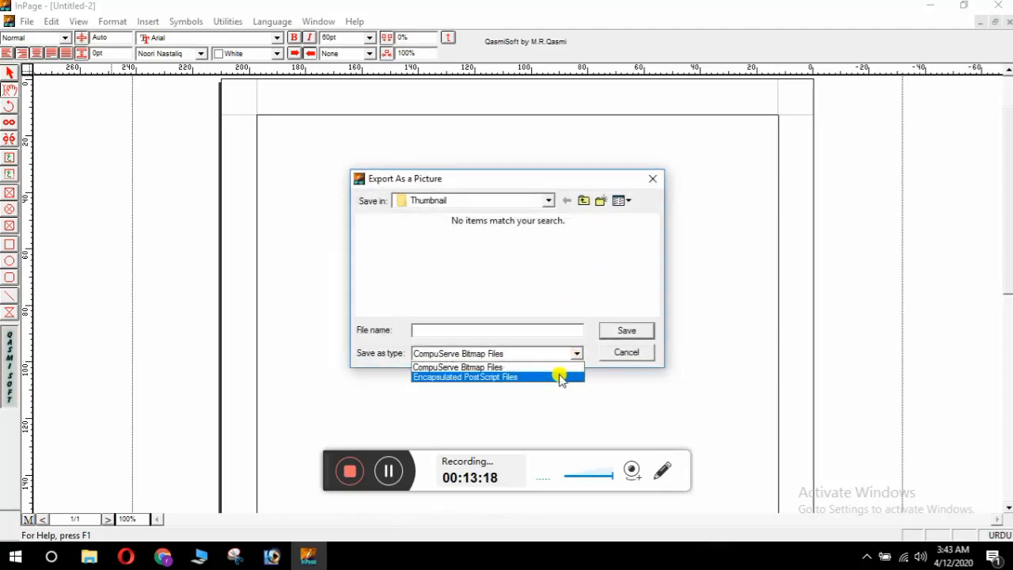
click(575, 354)
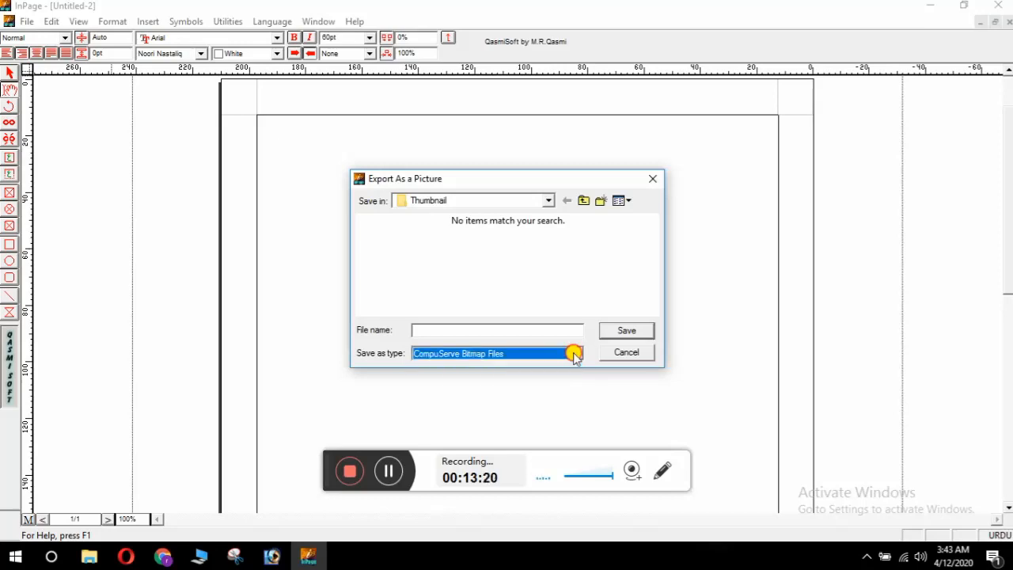
click(578, 355)
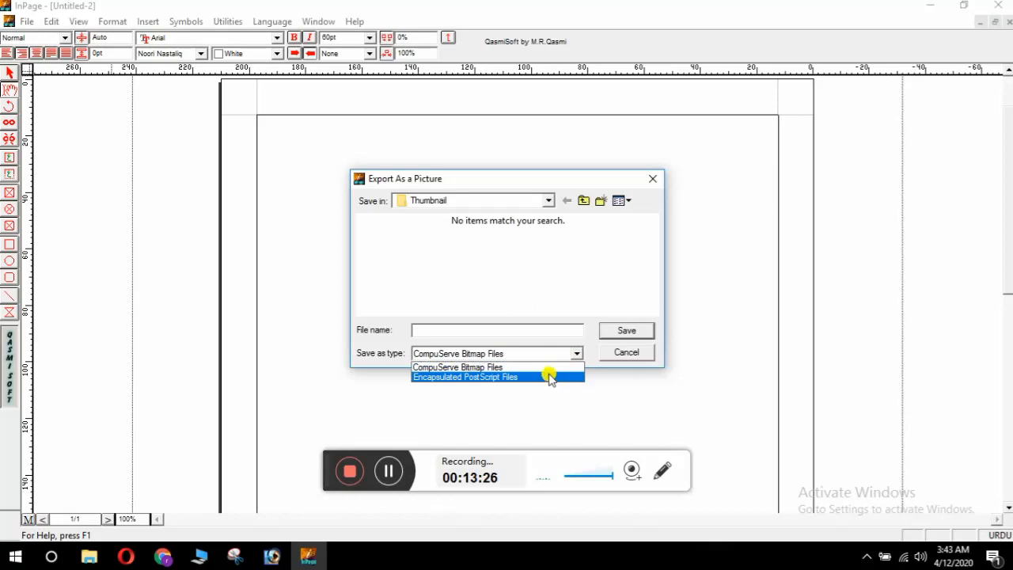
click(550, 378)
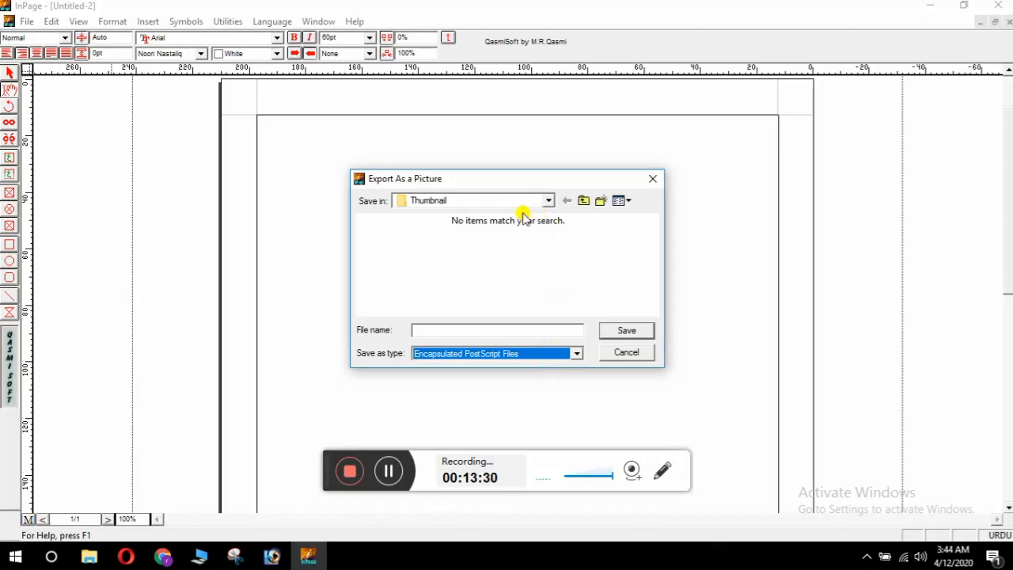
Step: Name the picture abc, save it in the Thumbnail folder and run the export at 100% scaling
click(426, 330)
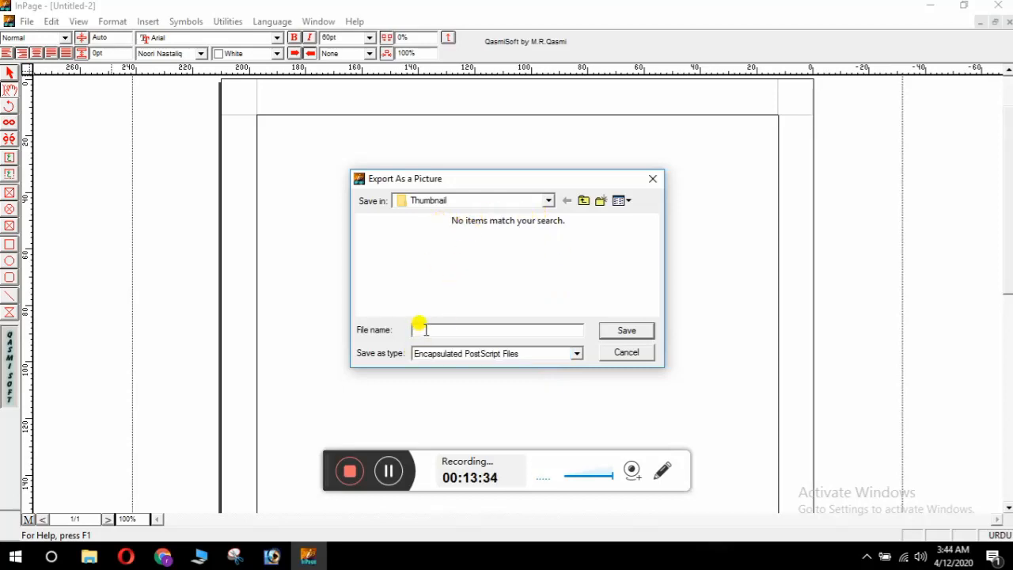
text(s)
text(c)
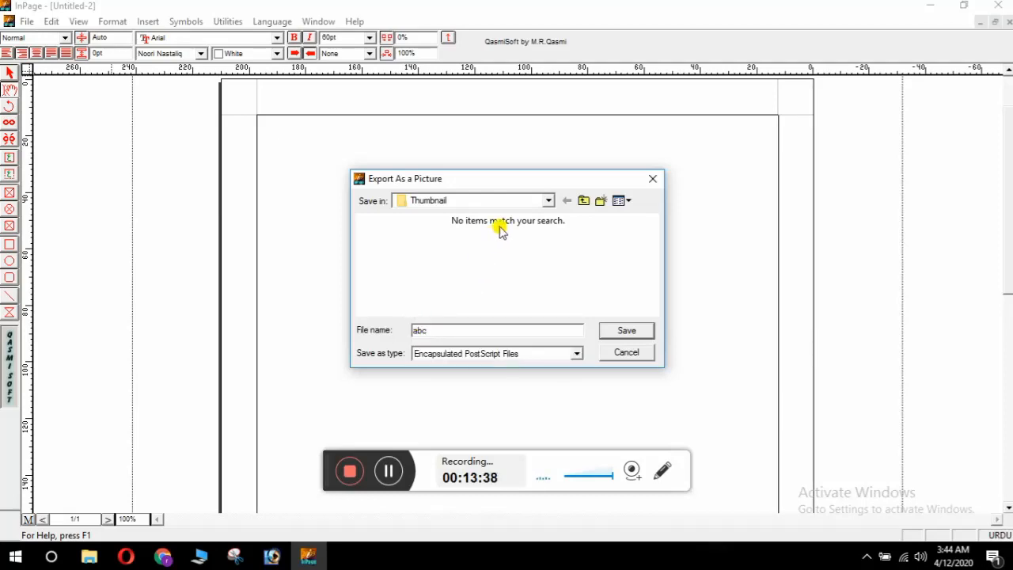
click(548, 201)
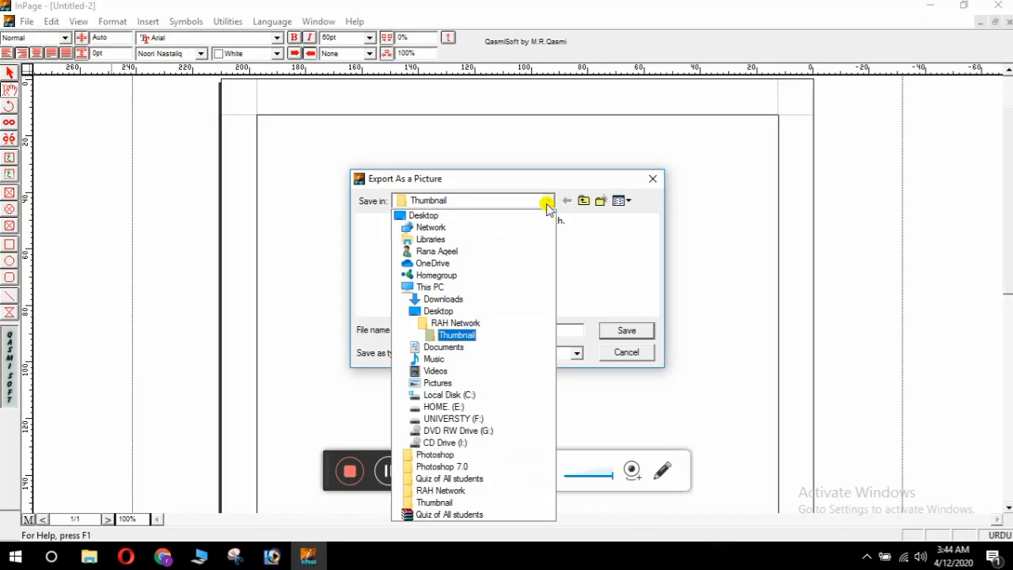
click(482, 337)
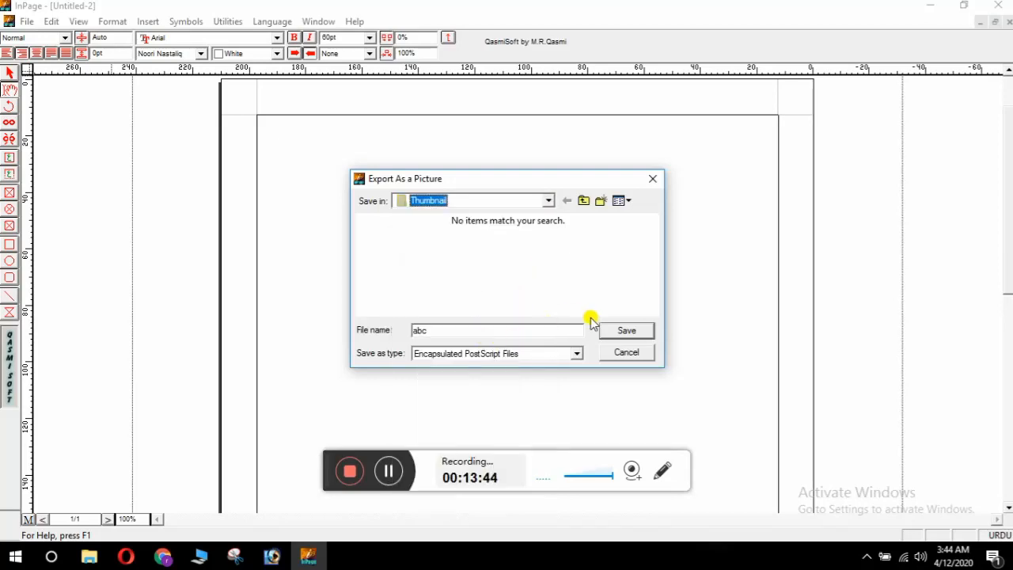
click(610, 332)
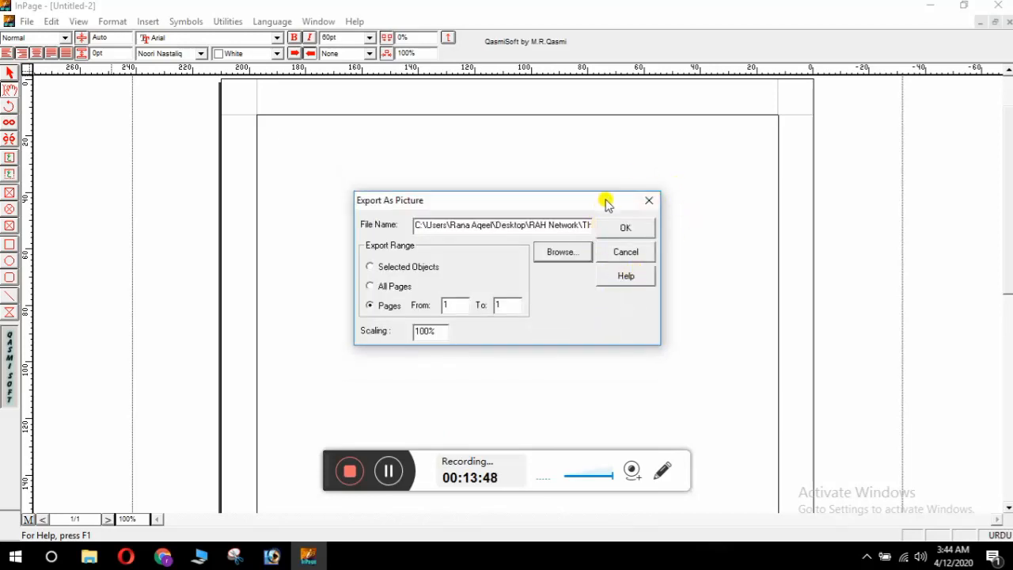
click(626, 230)
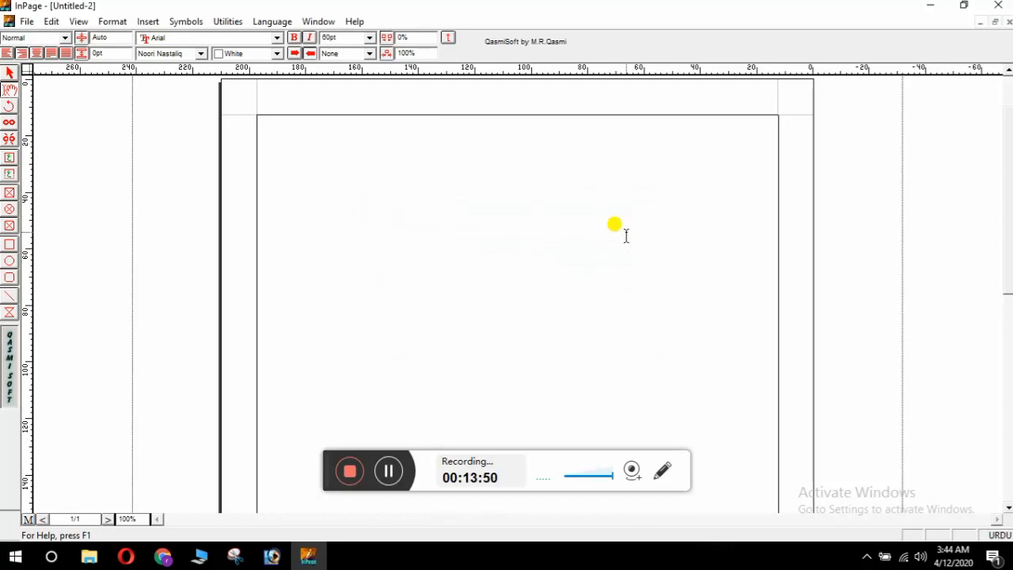
Step: Switch to Photoshop and open abc from the RAH Network\Thumbnail folder, rasterized at 72 pixels/inch in CMYK Color
click(282, 560)
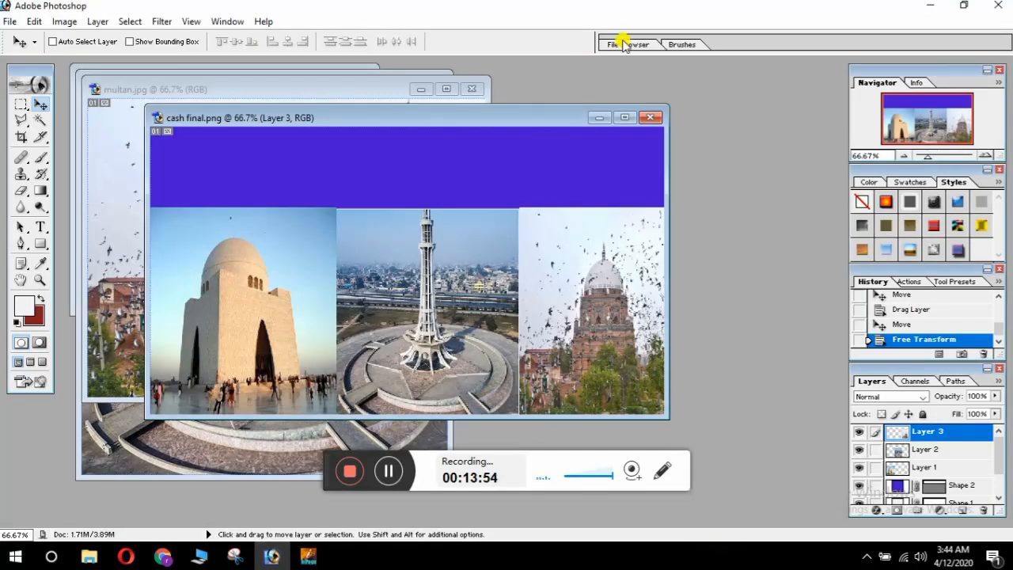
click(631, 46)
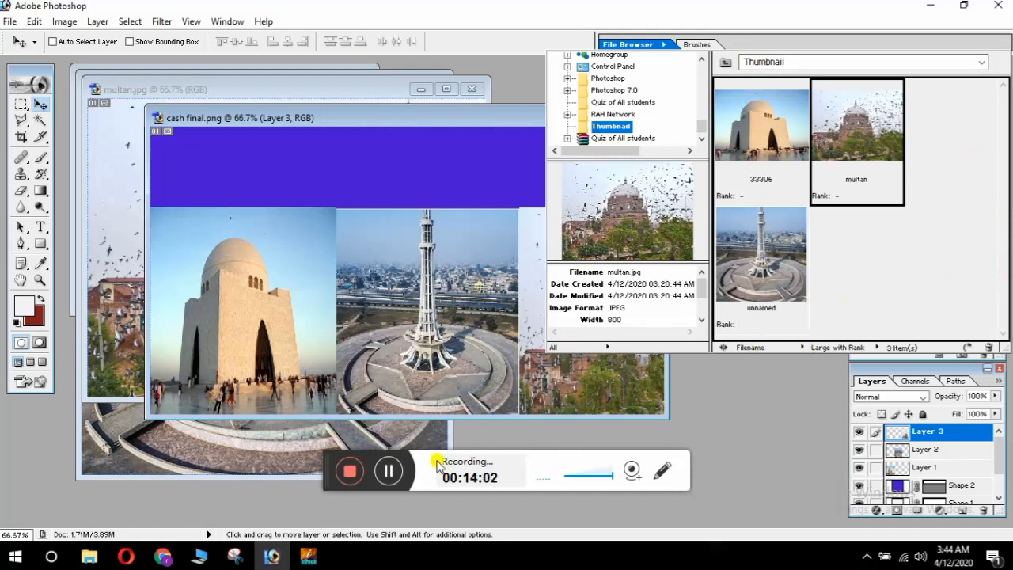
click(389, 471)
click(389, 471)
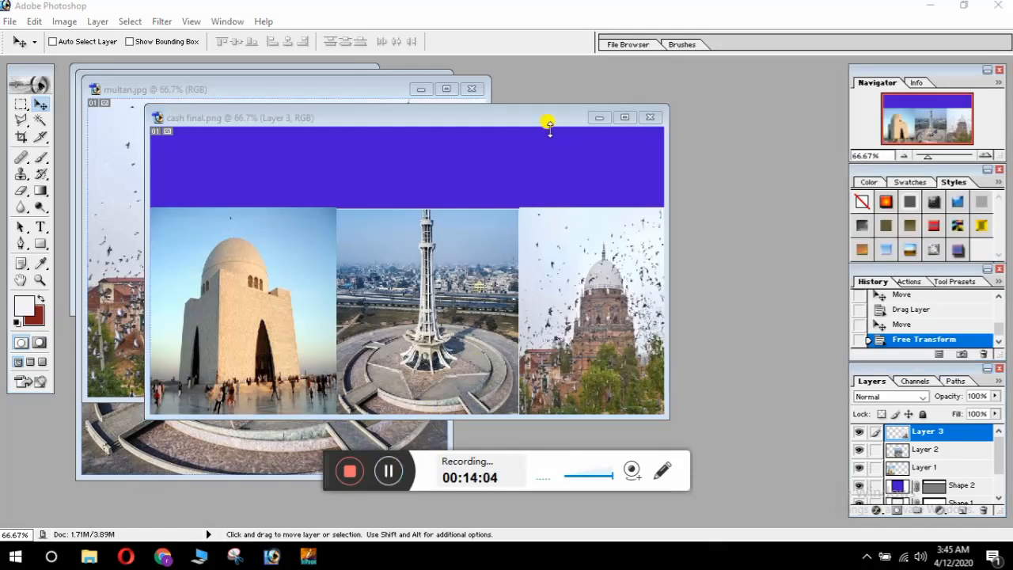
click(614, 46)
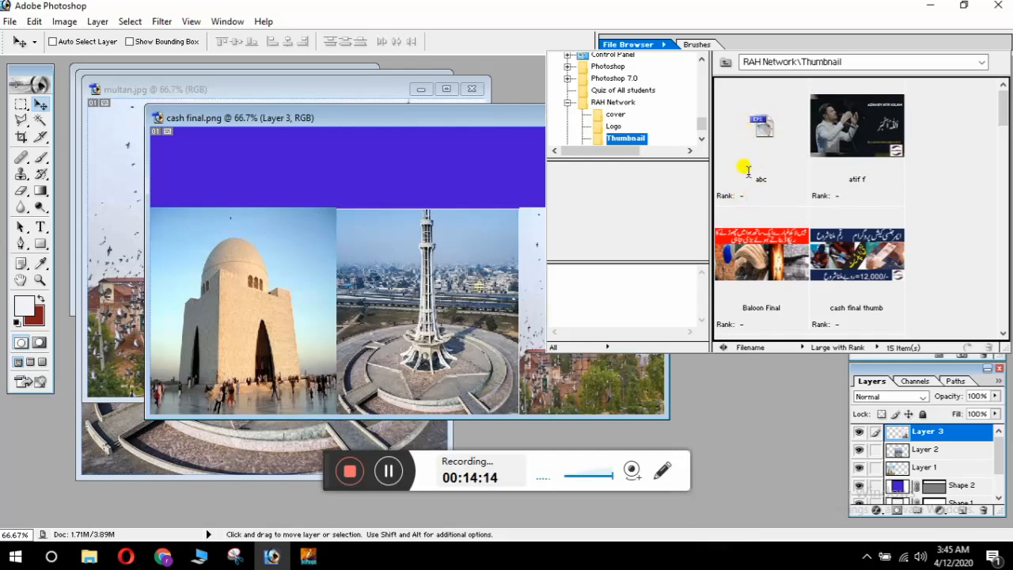
double_click(766, 142)
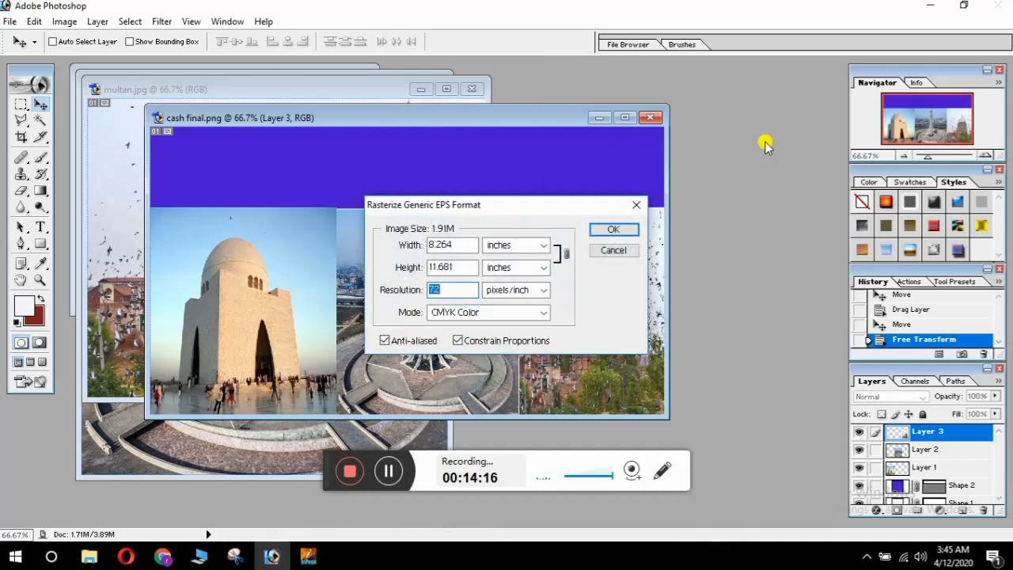
click(607, 230)
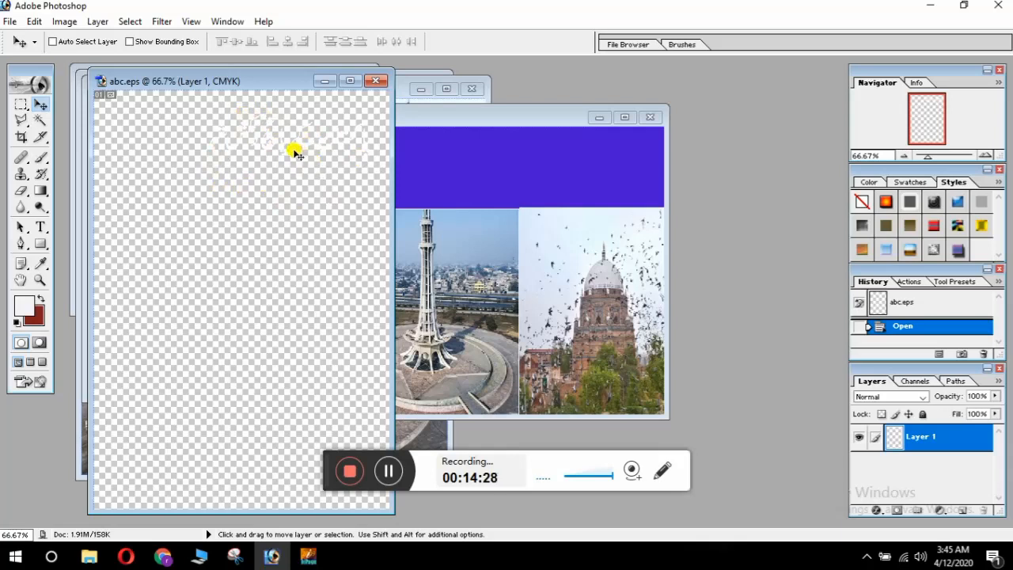
Step: Move the white Urdu title onto the thumbnail's purple band and scale it to about 276% width and 153% height
drag(290, 140, 386, 180)
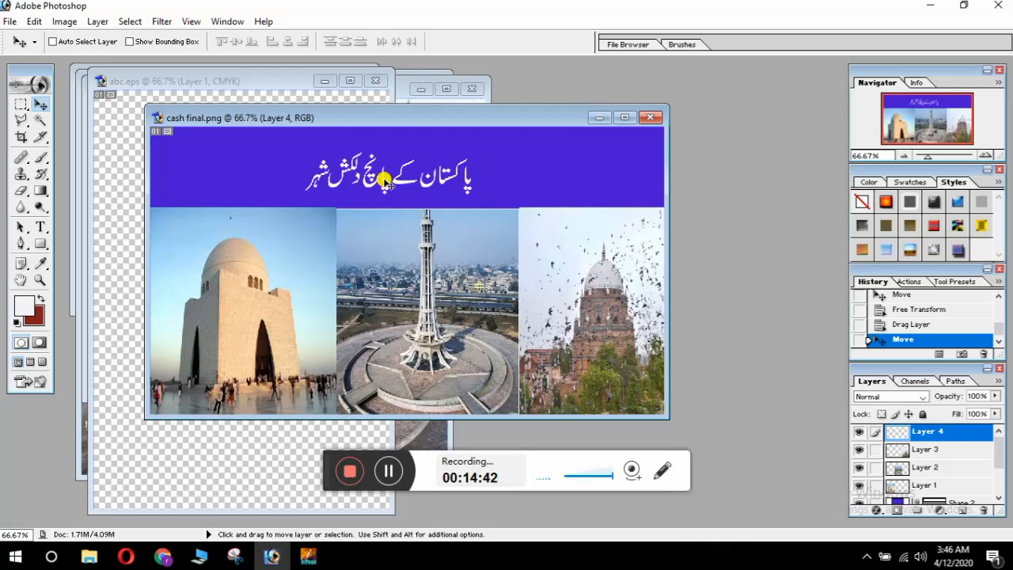
key(ctrl+t)
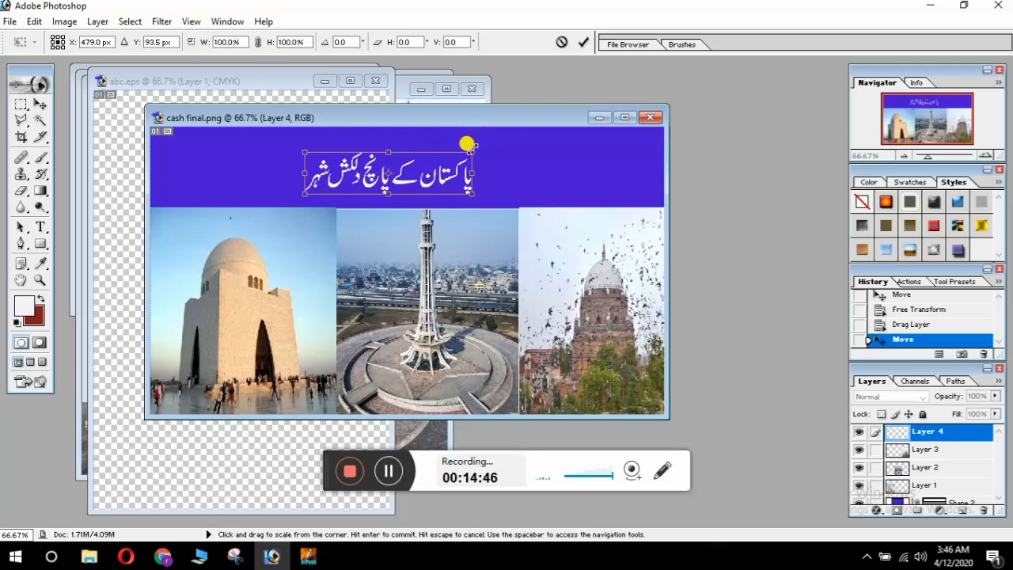
drag(471, 146, 628, 127)
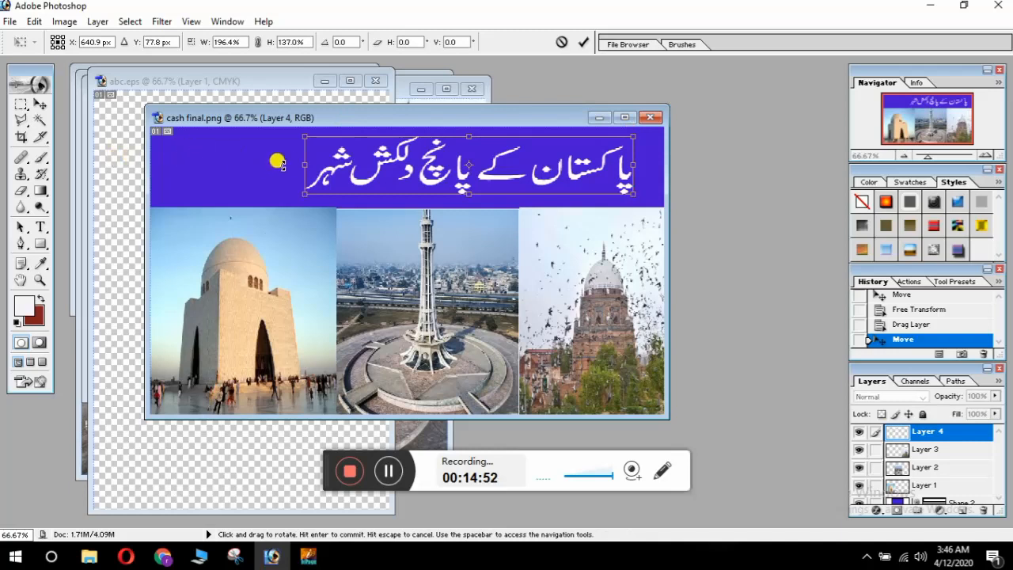
drag(295, 164, 169, 177)
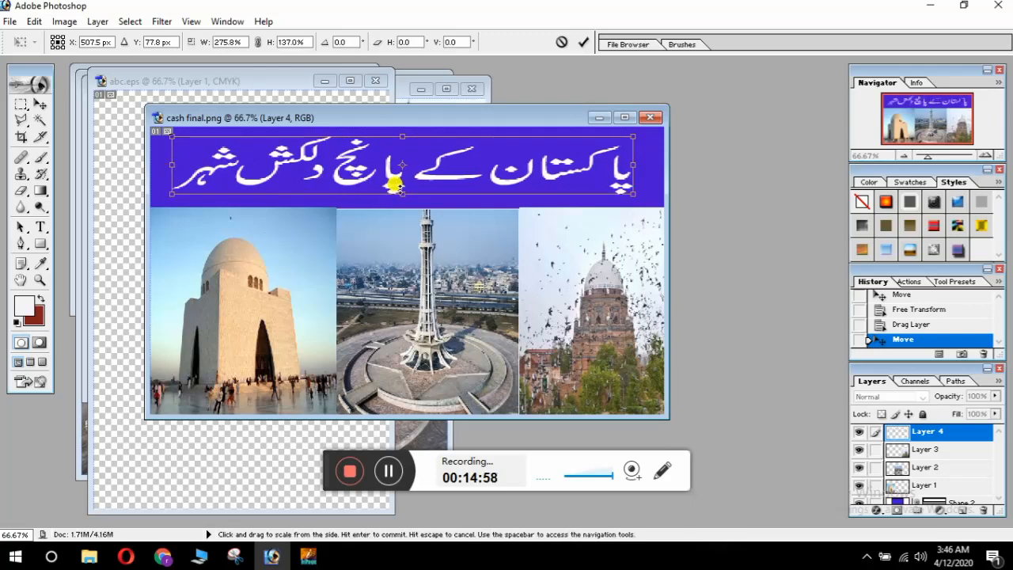
drag(401, 190, 401, 200)
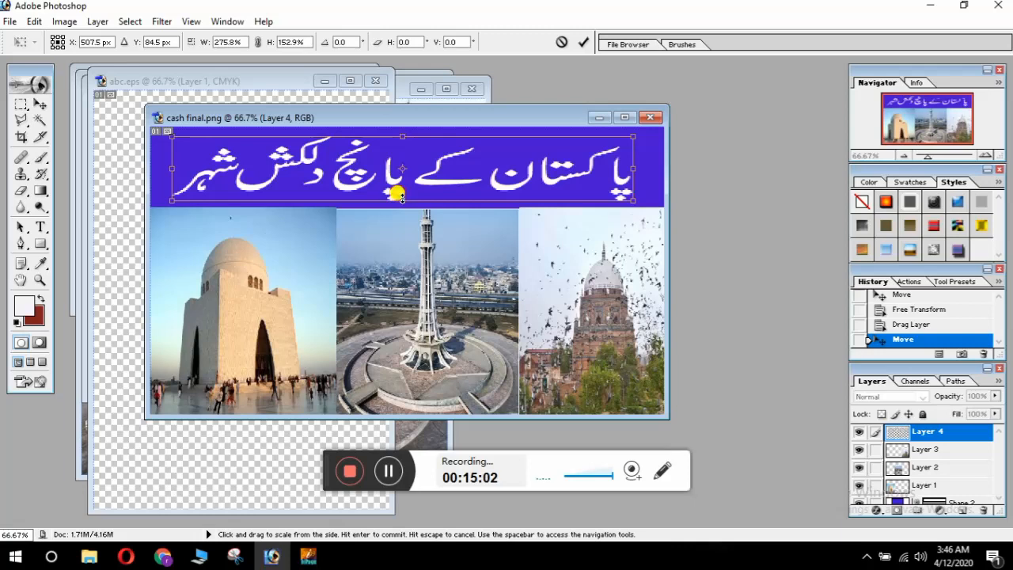
click(584, 42)
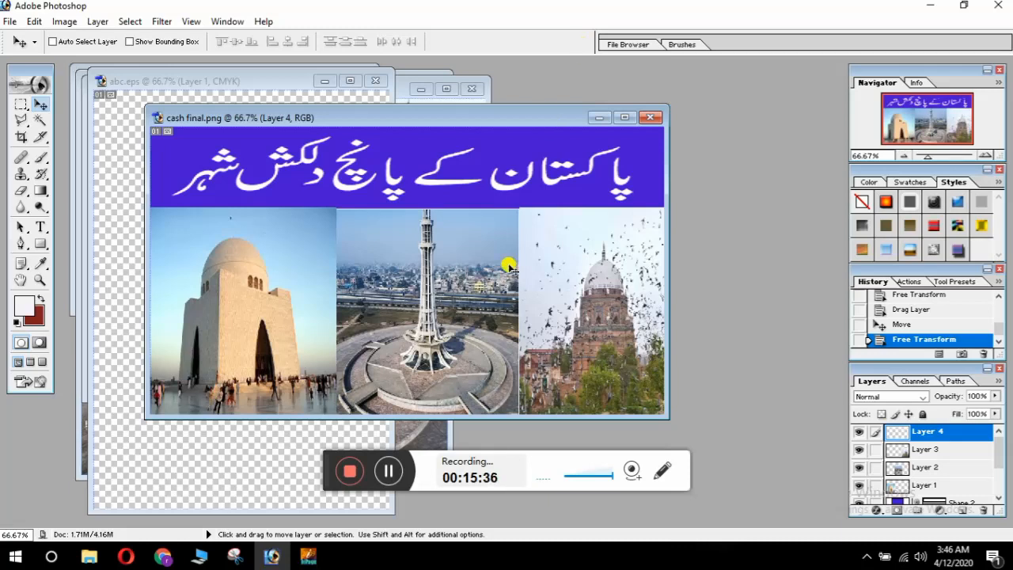
Step: Start saving the finished thumbnail as a separate file and choose PNG as the format
click(391, 473)
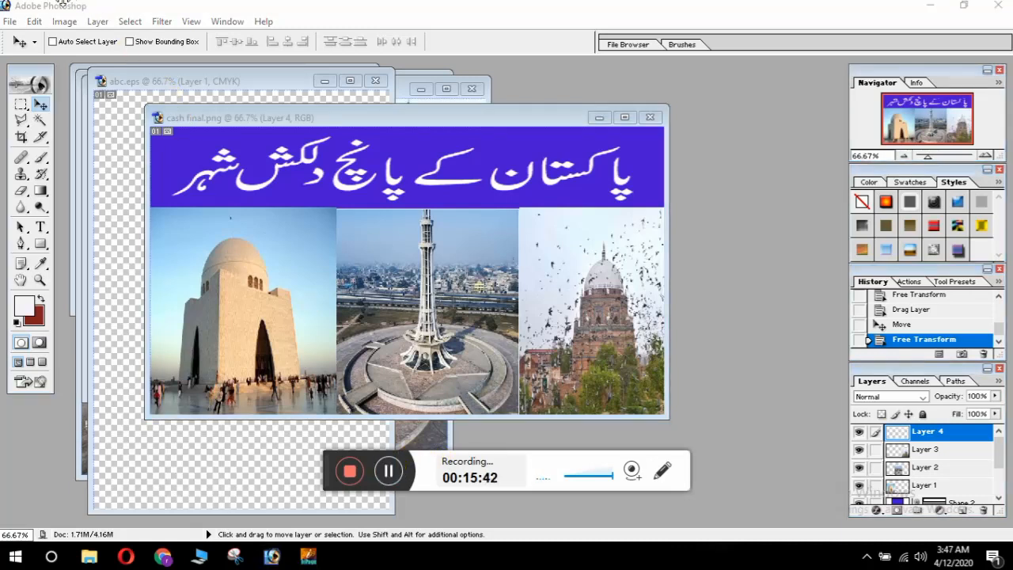
click(9, 22)
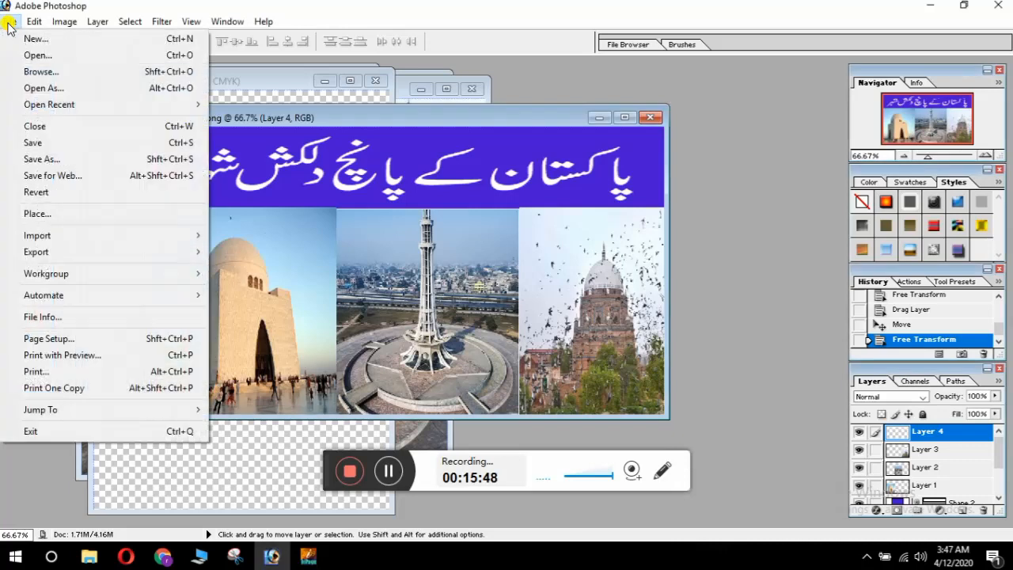
click(84, 162)
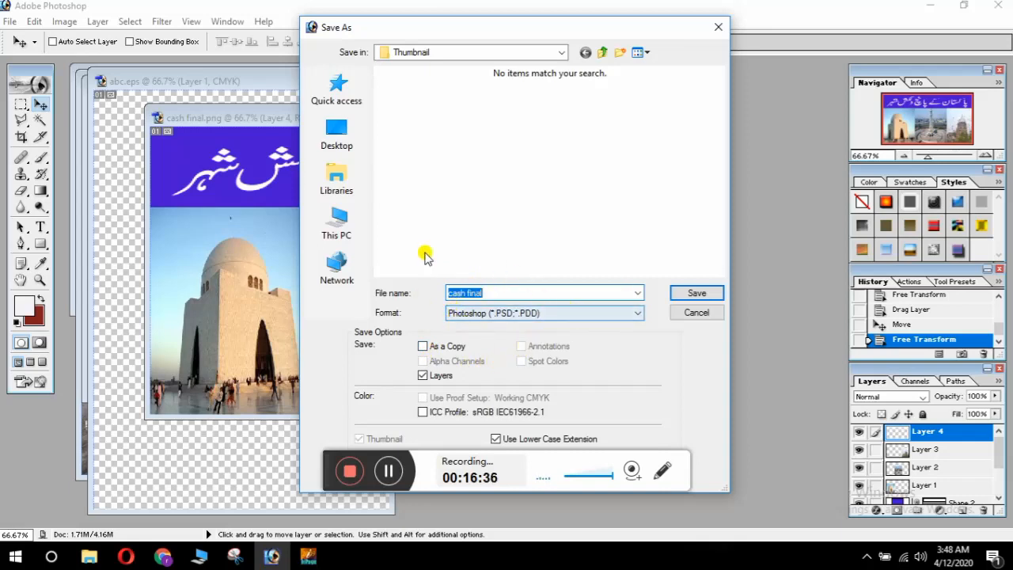
click(636, 315)
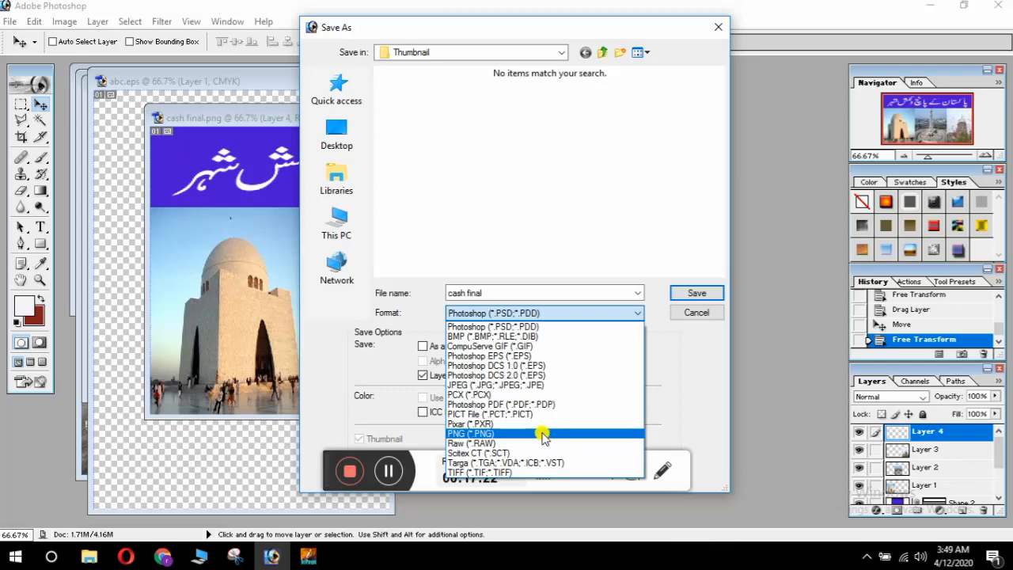
click(543, 434)
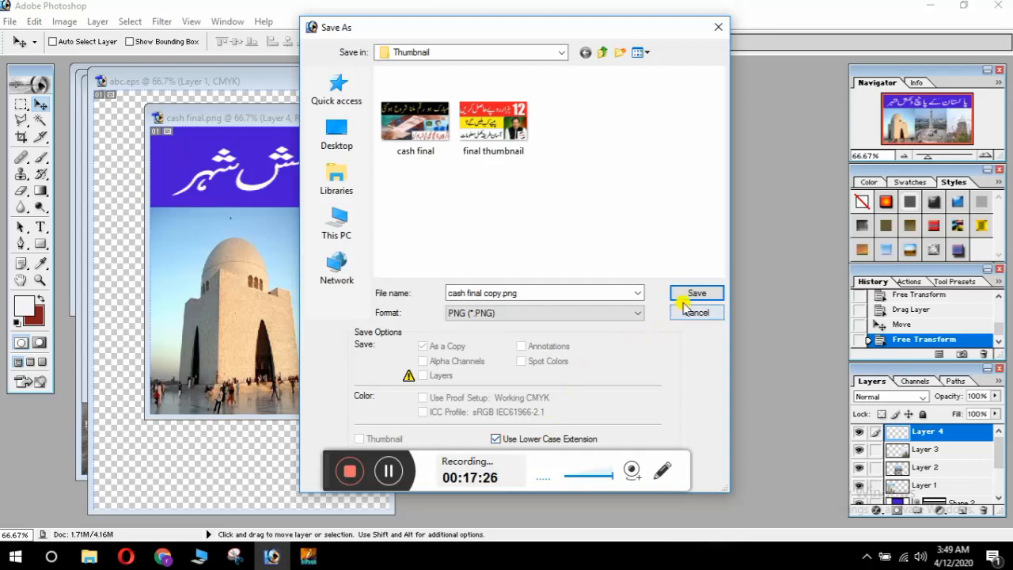
Step: Name the file fgfgfj, save it in the Thumbnail folder and accept the PNG options with interlace None
click(562, 53)
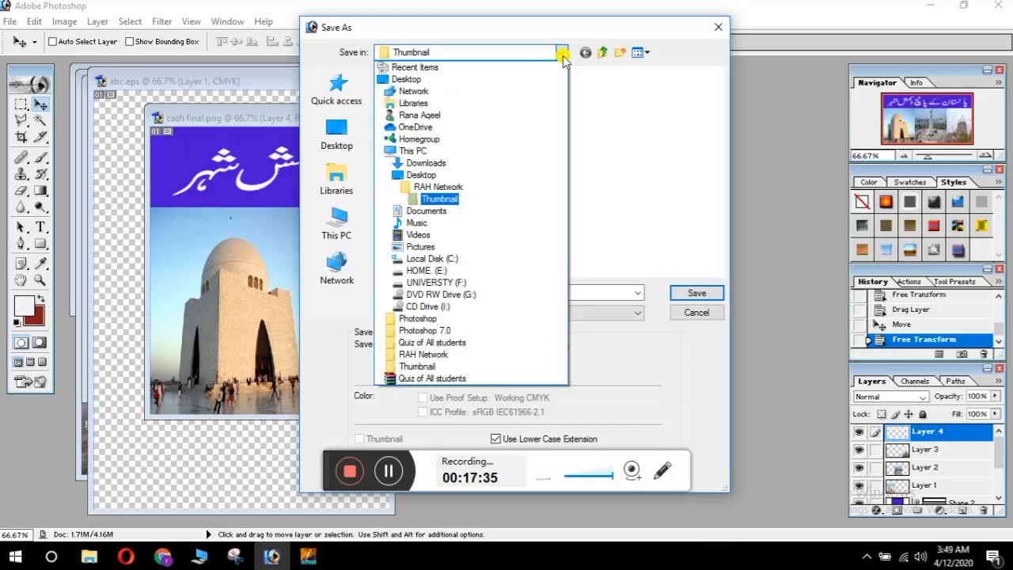
click(448, 199)
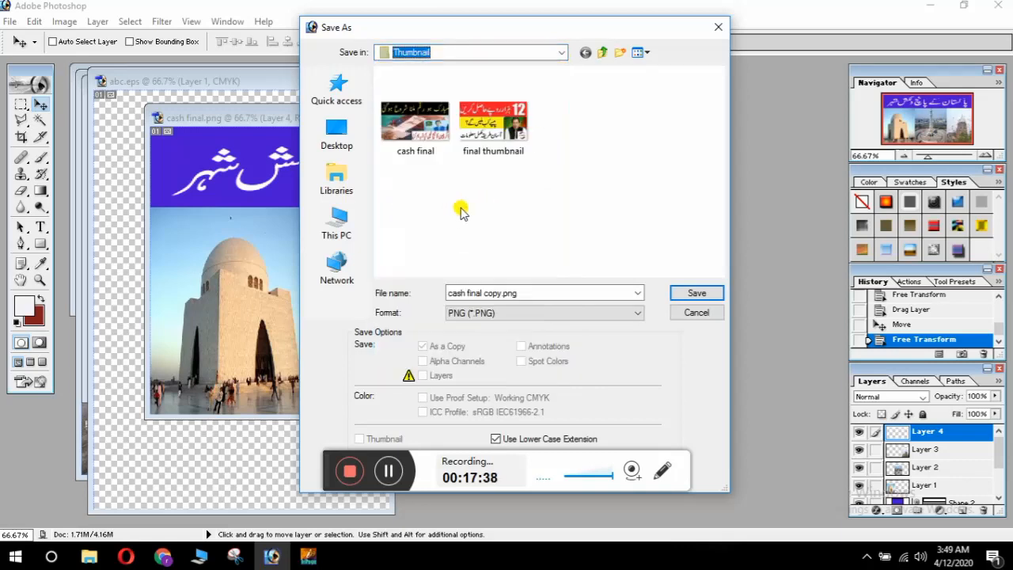
triple_click(520, 293)
key(BackSpace)
text(fgfgfj)
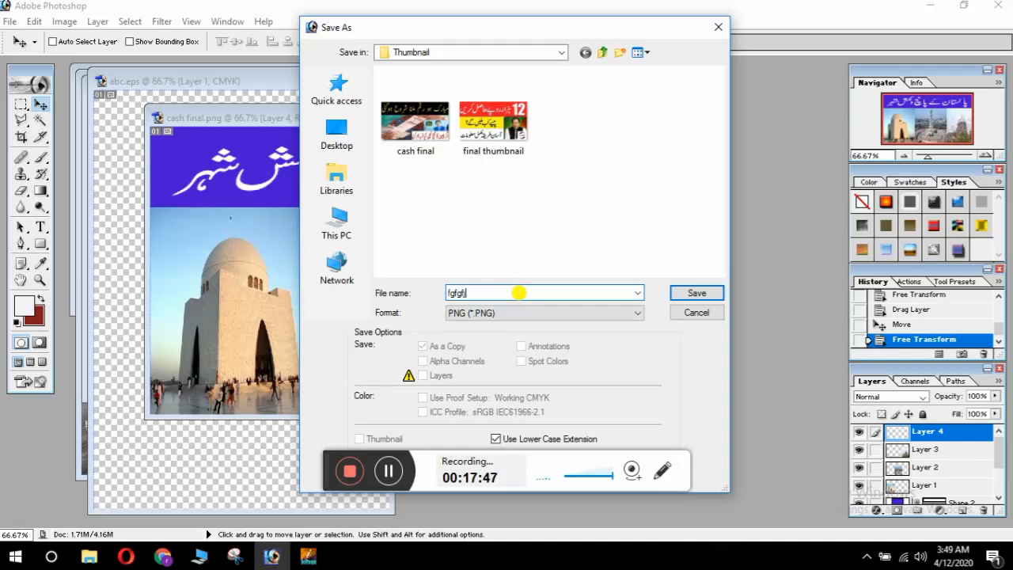
click(455, 52)
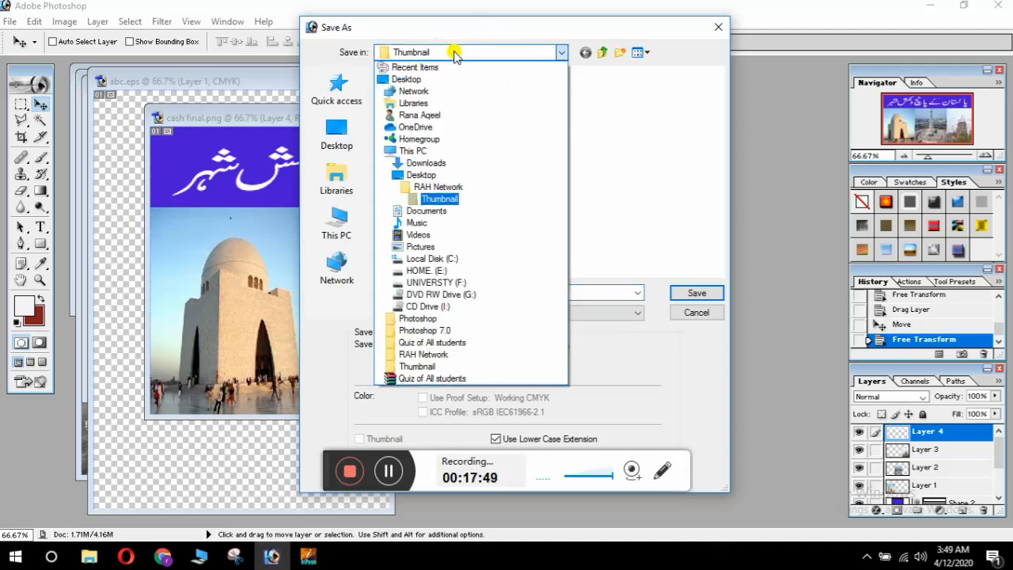
click(435, 200)
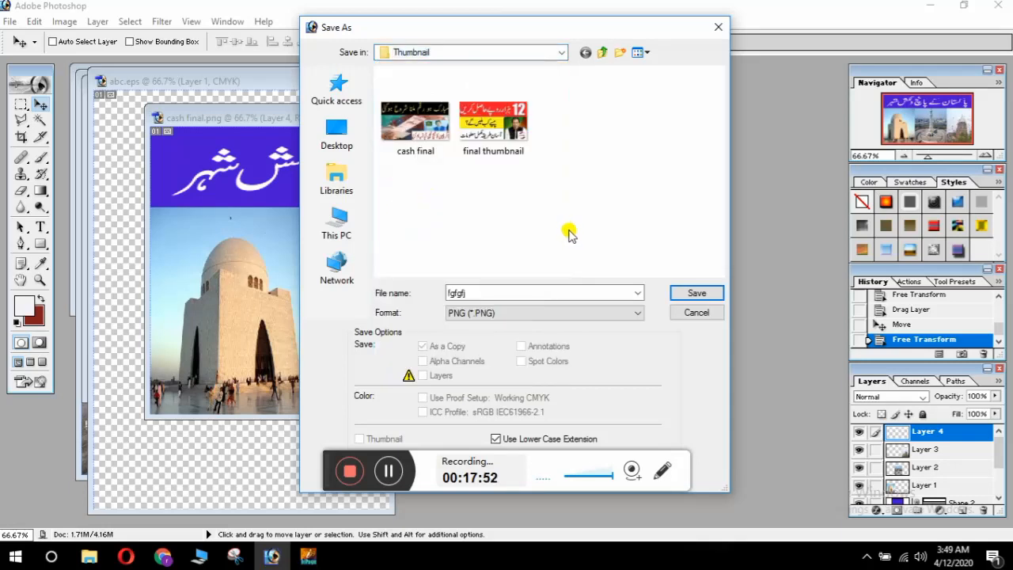
click(695, 293)
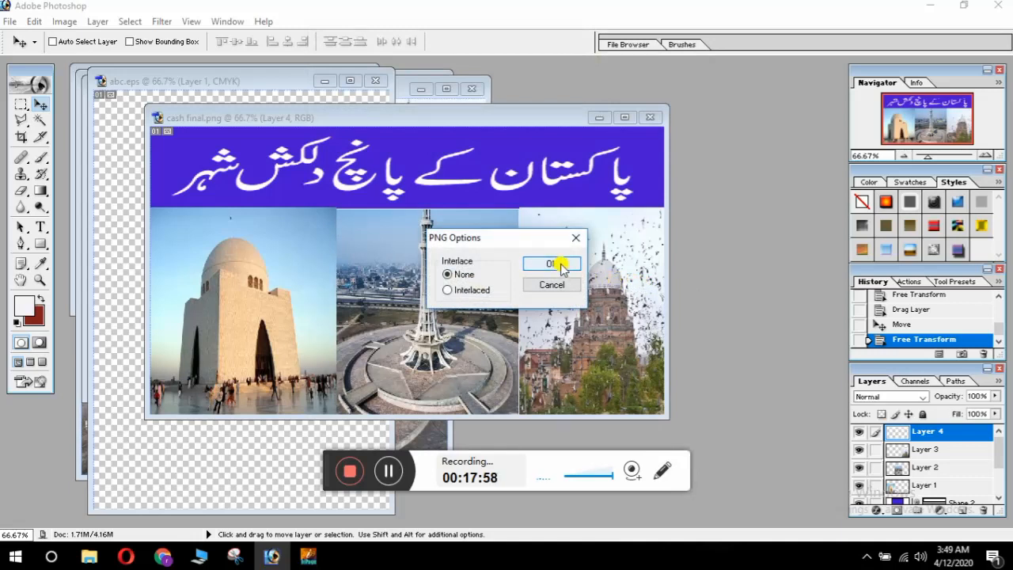
click(552, 264)
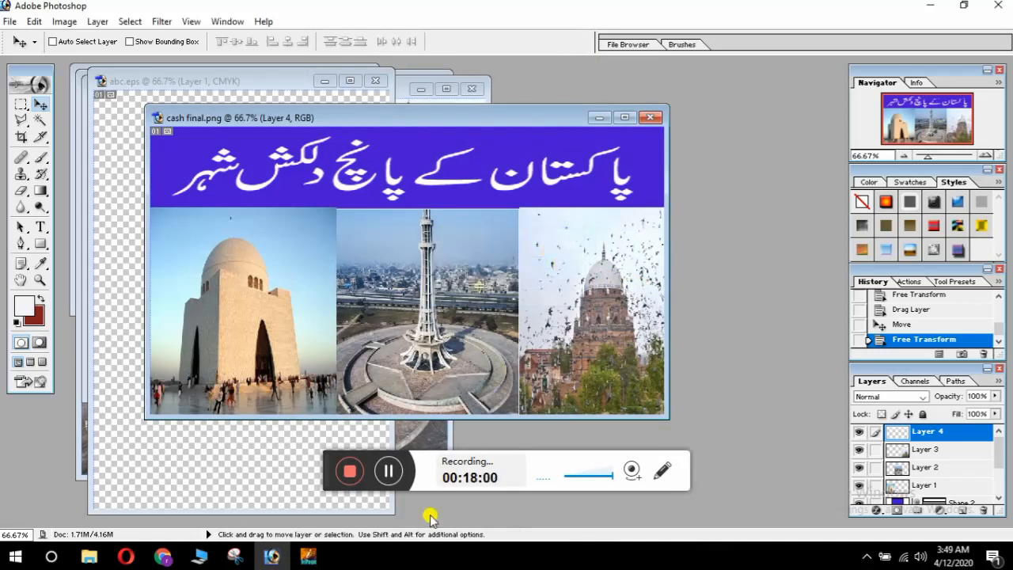
Step: Minimize Photoshop and open the saved fgfgfj picture from the Thumbnail folder to view it in Photos
click(388, 471)
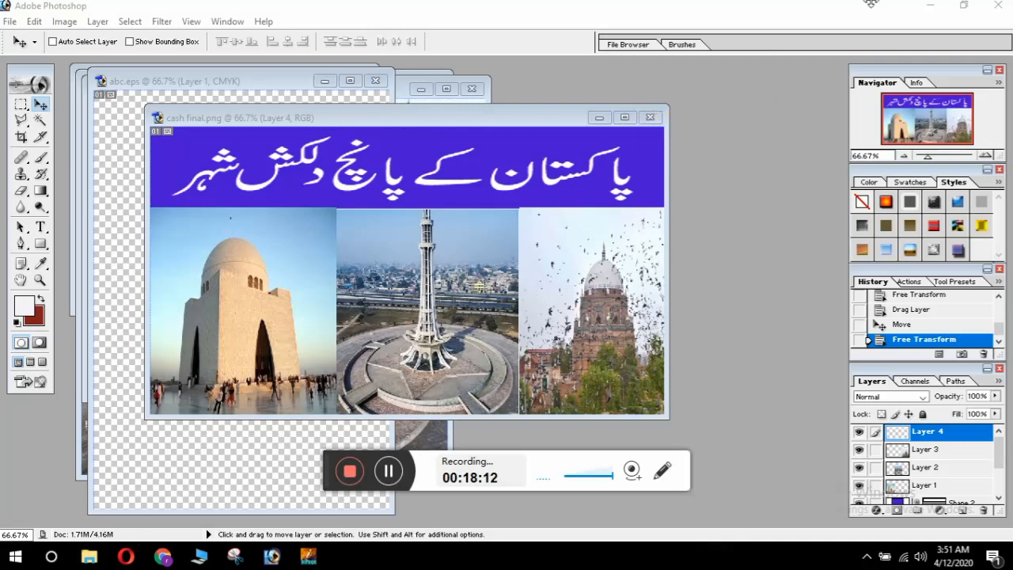
click(929, 5)
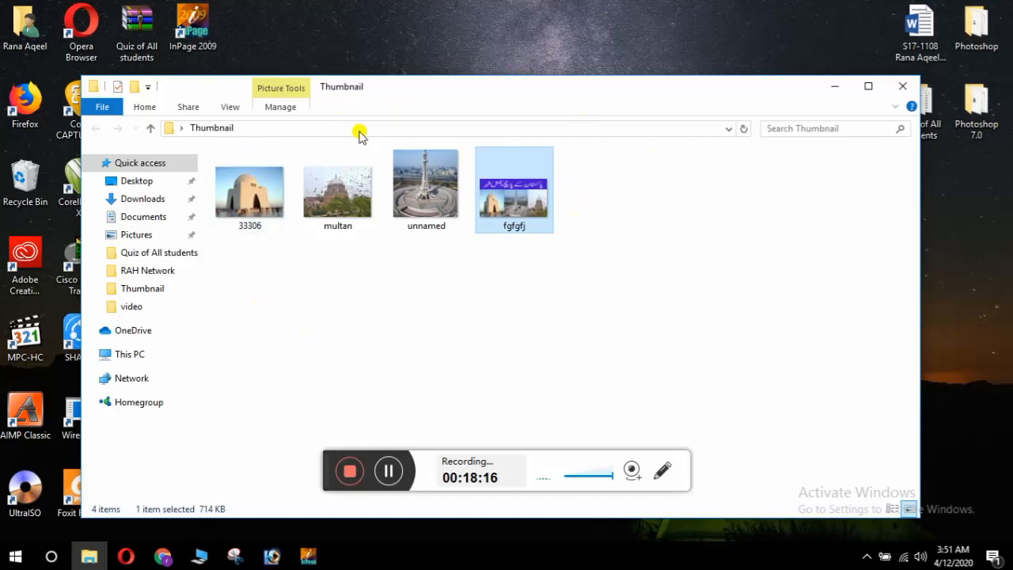
double_click(523, 218)
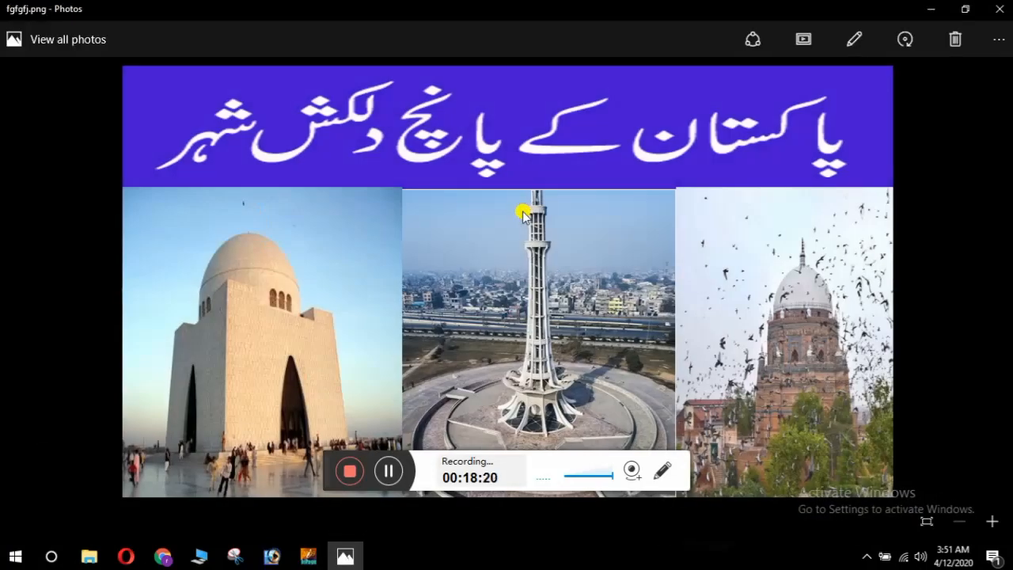